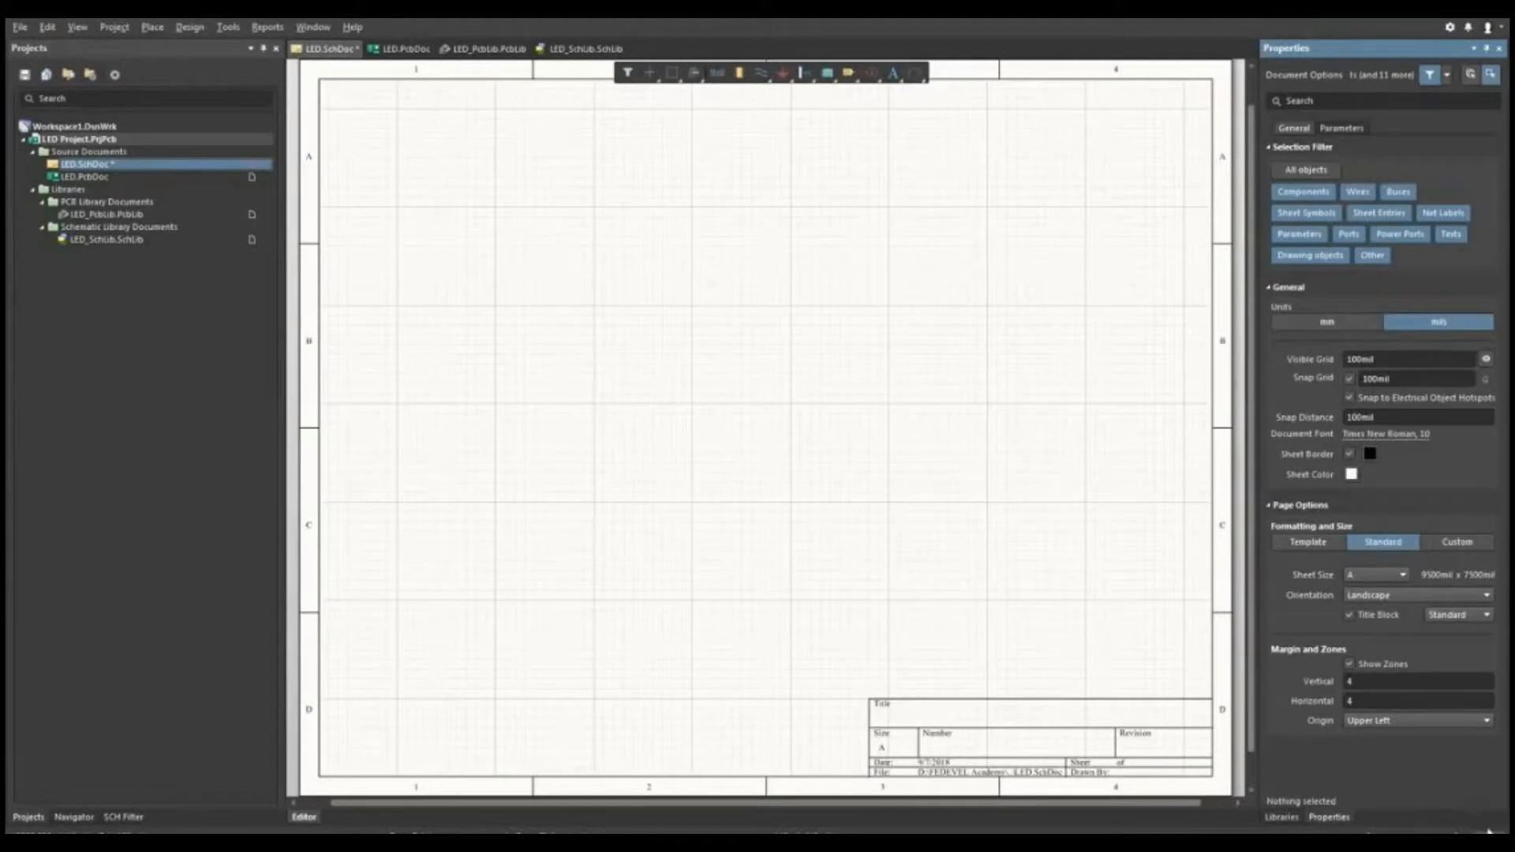
- Show the Libraries panel and switch its active library to LED_SchLib.SchLib
click(1483, 833)
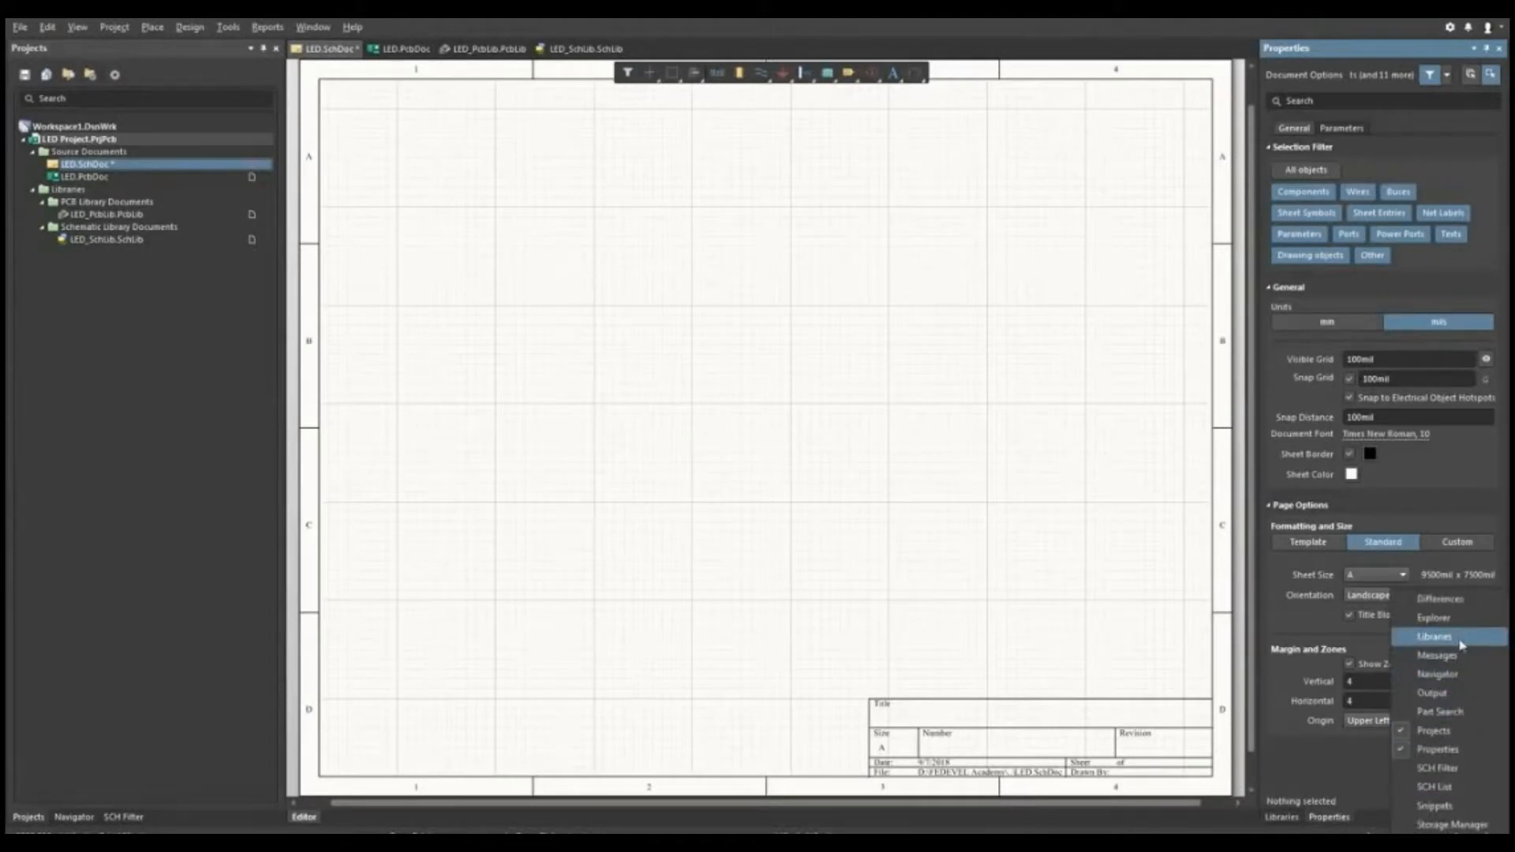
click(1434, 637)
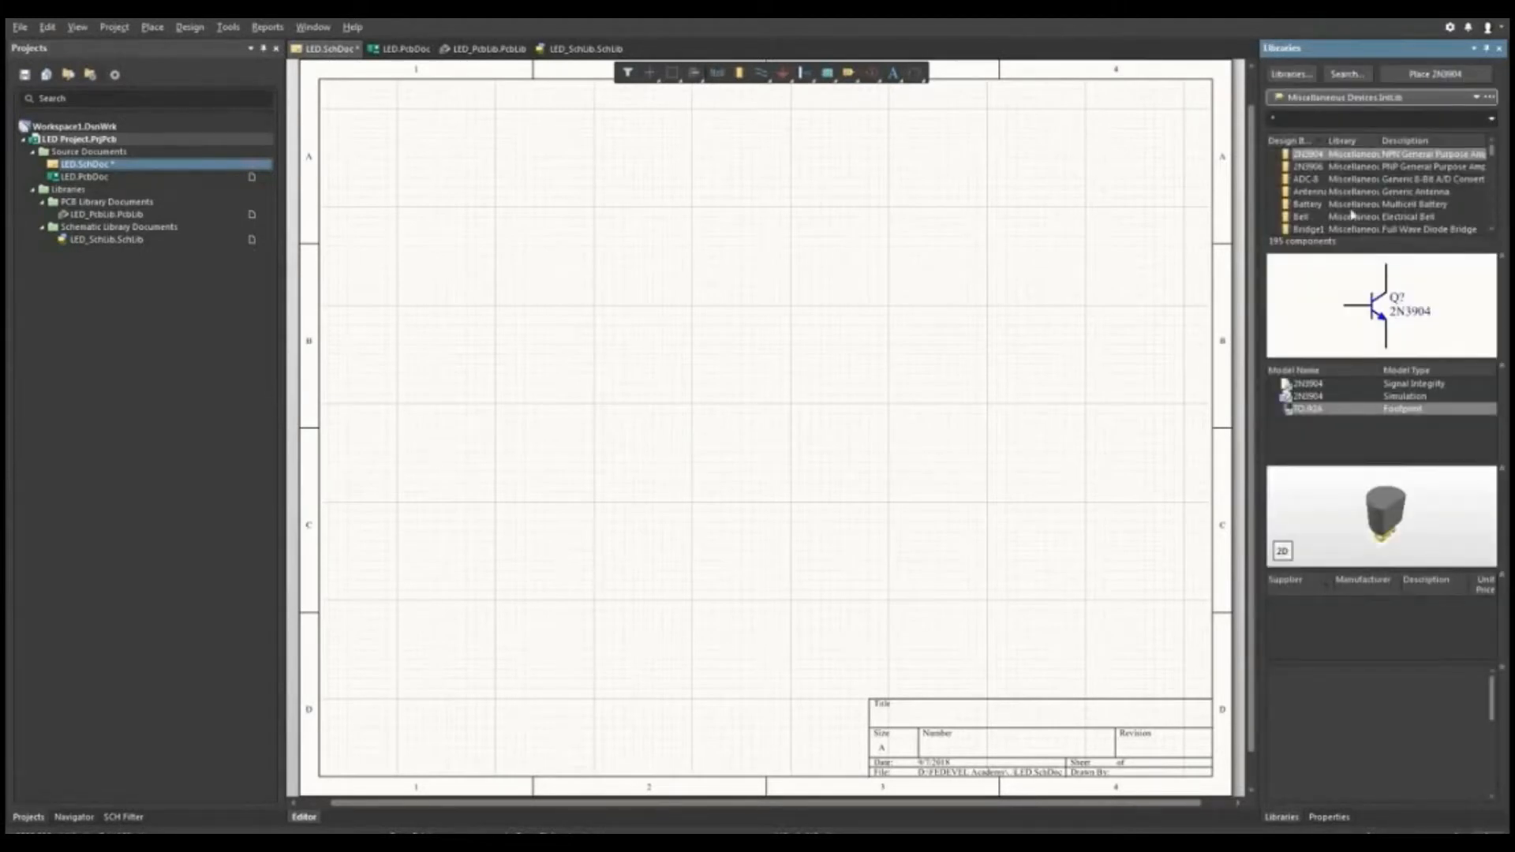
click(1347, 98)
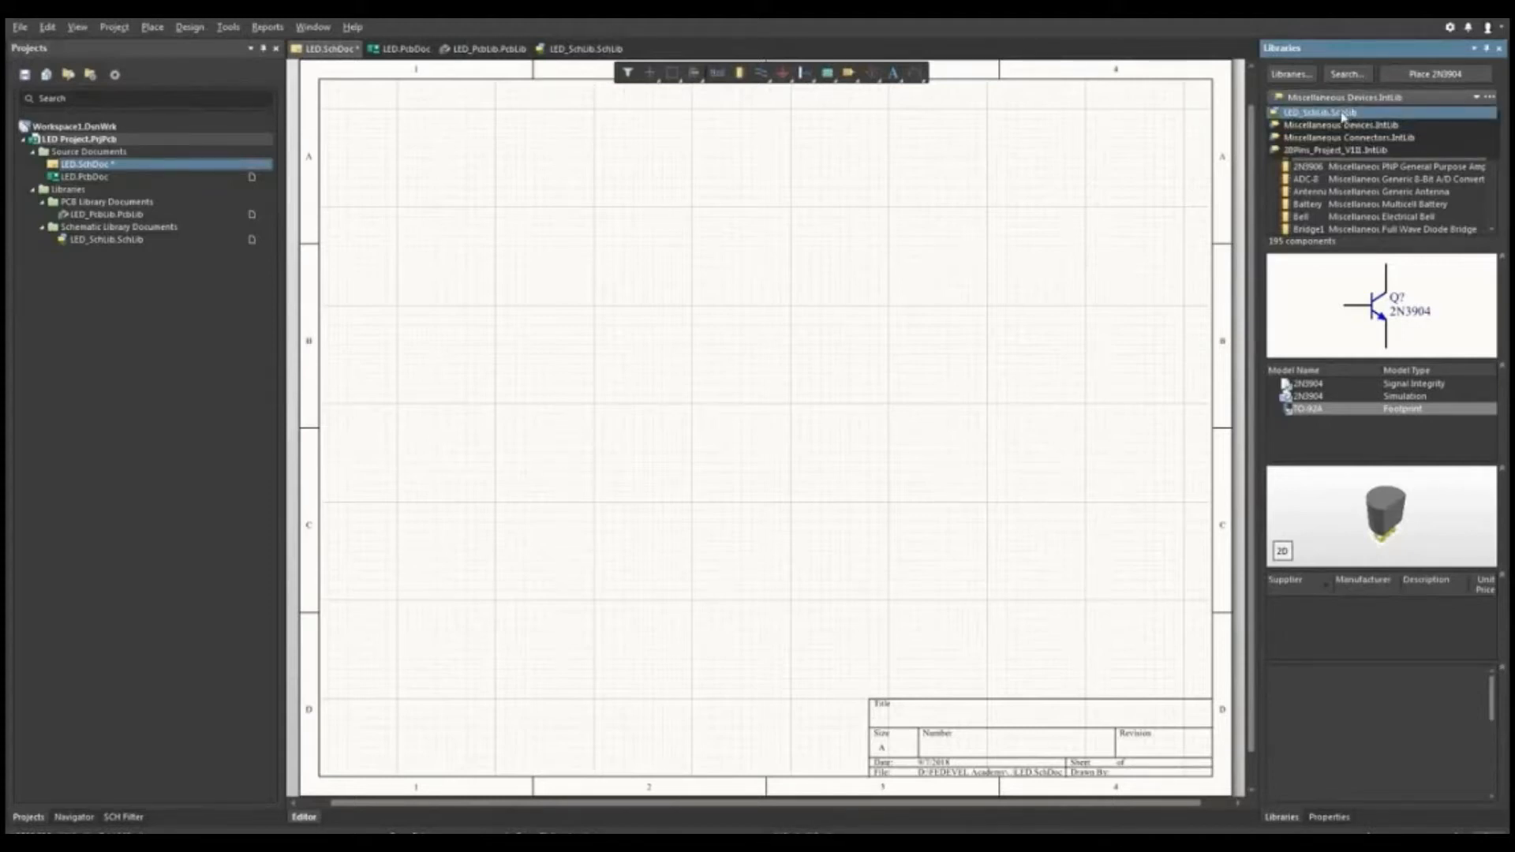
click(1380, 114)
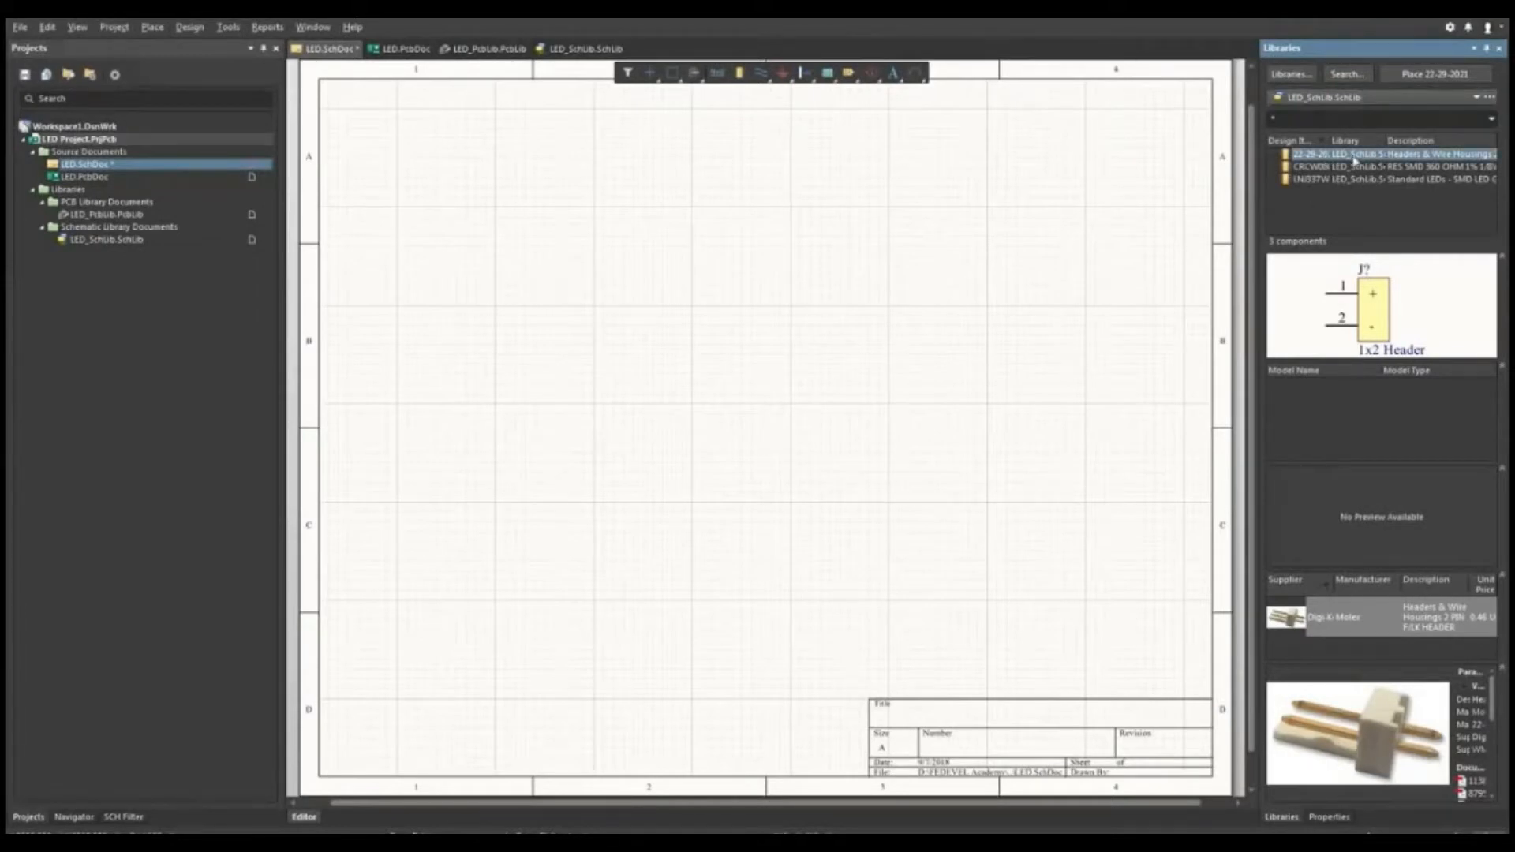
double_click(1327, 155)
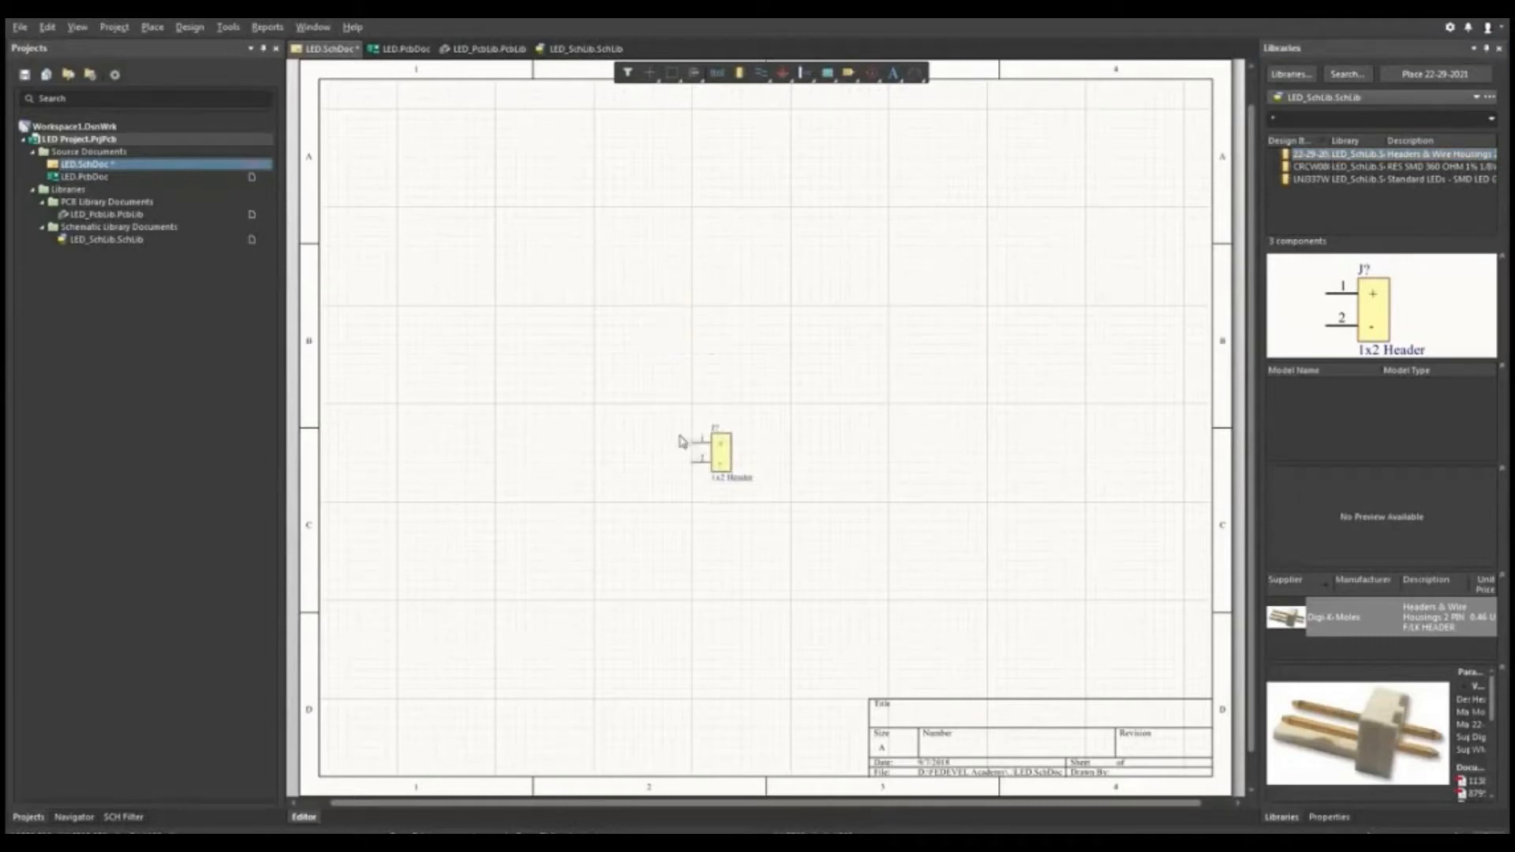
click(810, 353)
key(Escape)
drag(679, 239, 888, 434)
key(Delete)
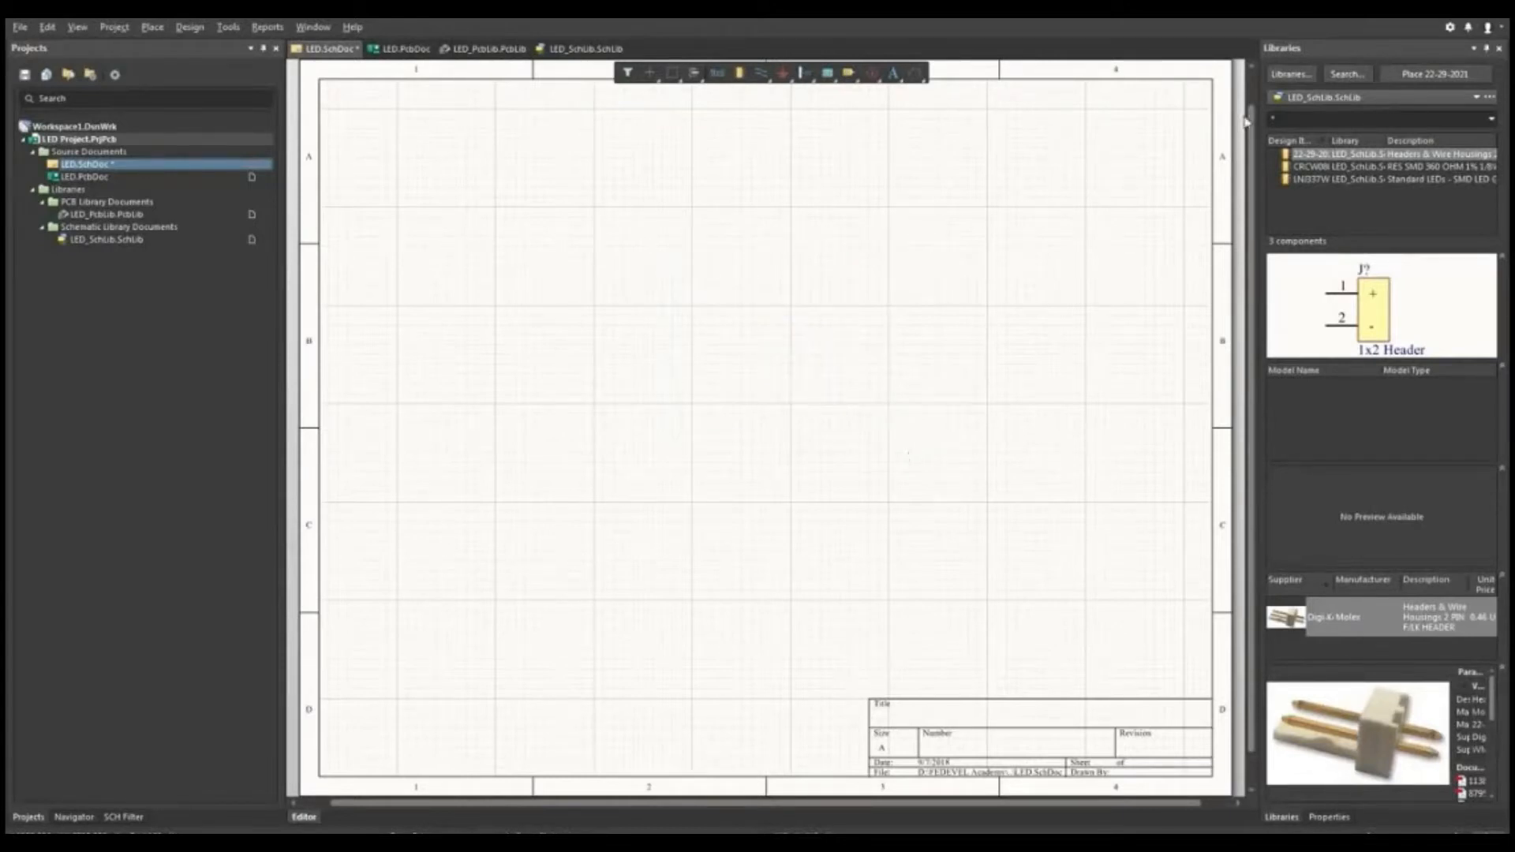
- Place the 1x2 header 22-29-2021 from LED_SchLib.SchLib near the middle of the schematic sheet
double_click(1316, 157)
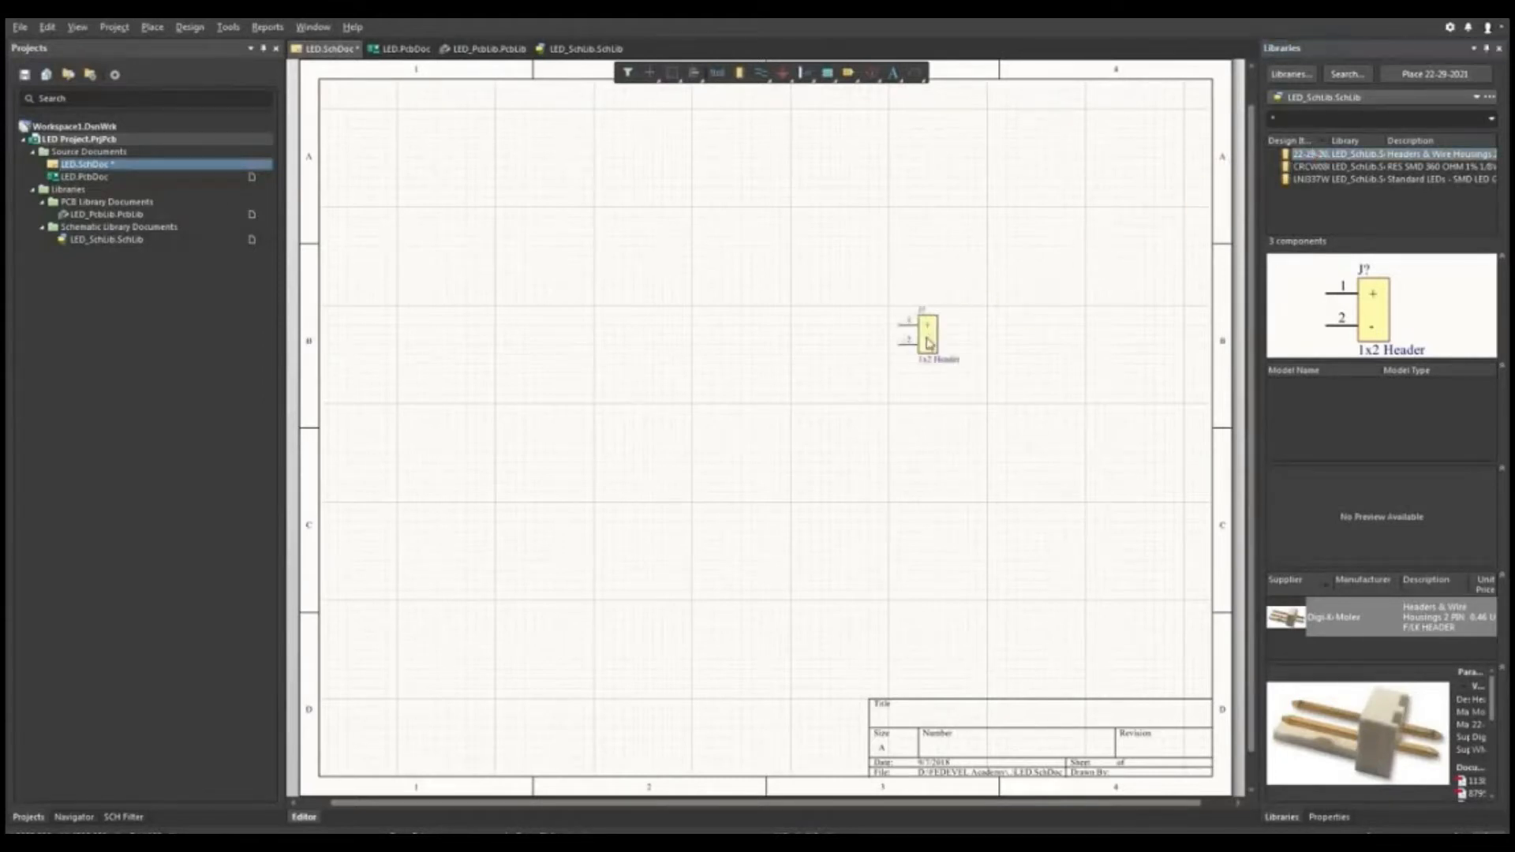
click(821, 408)
click(965, 252)
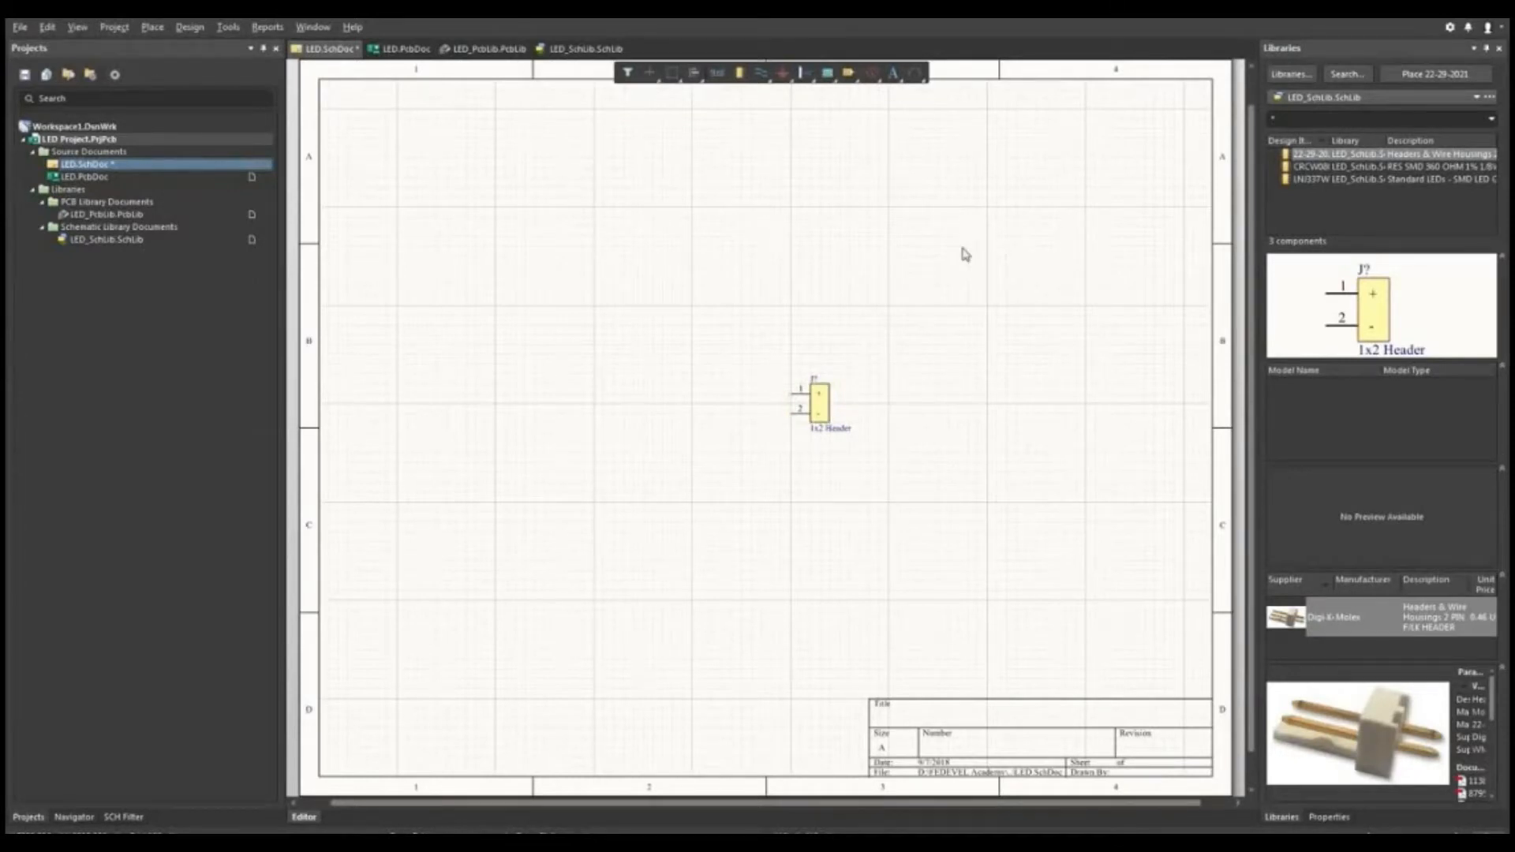
- Place one 360R resistor from the library vertically, up and to the left of the 1x2 header
ctrl+scroll(758, 408, up, 3)
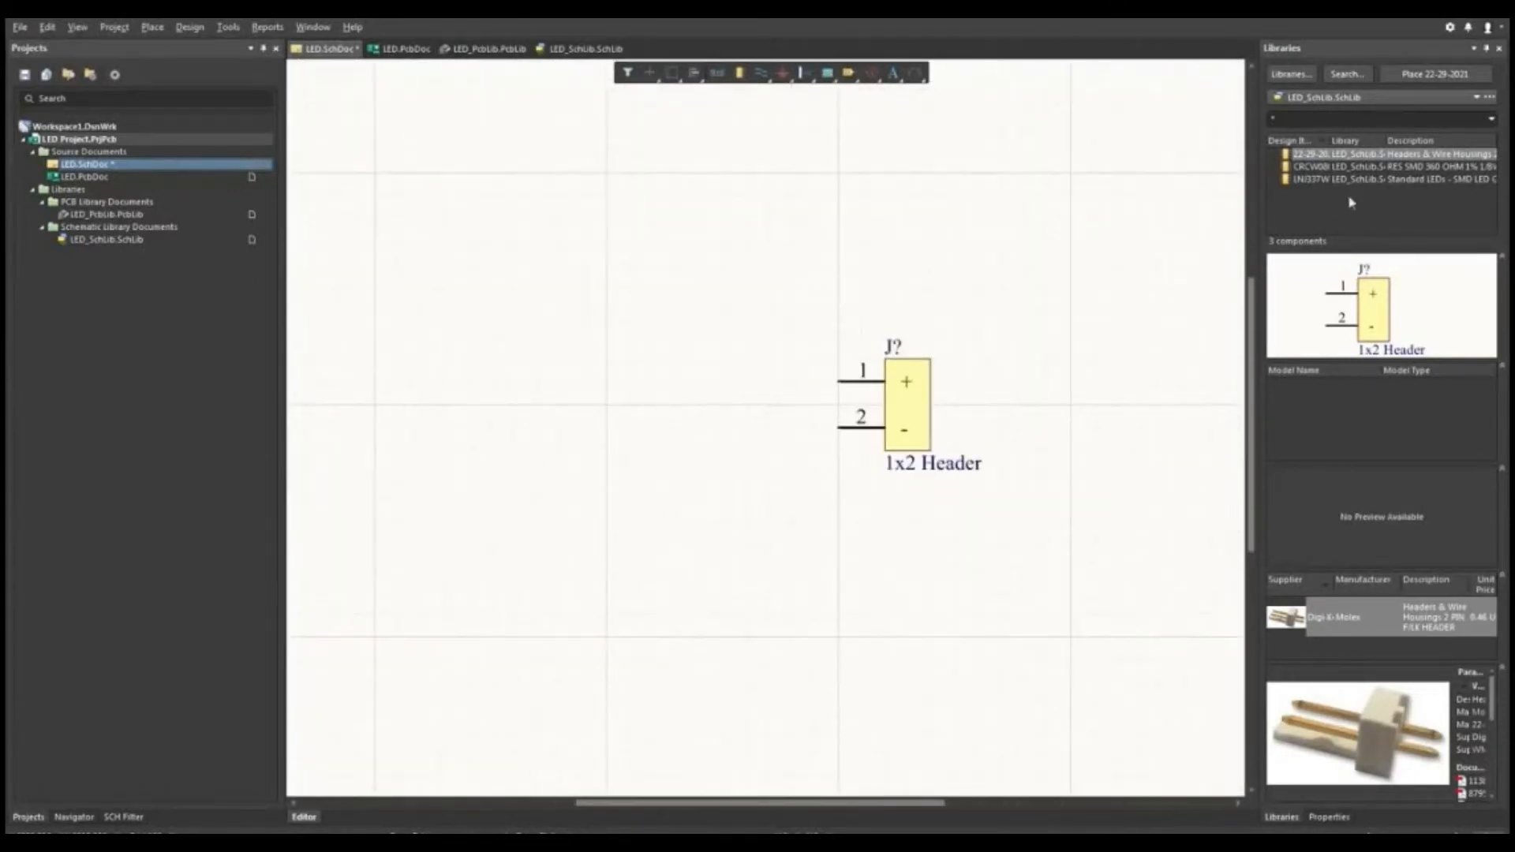
click(1382, 168)
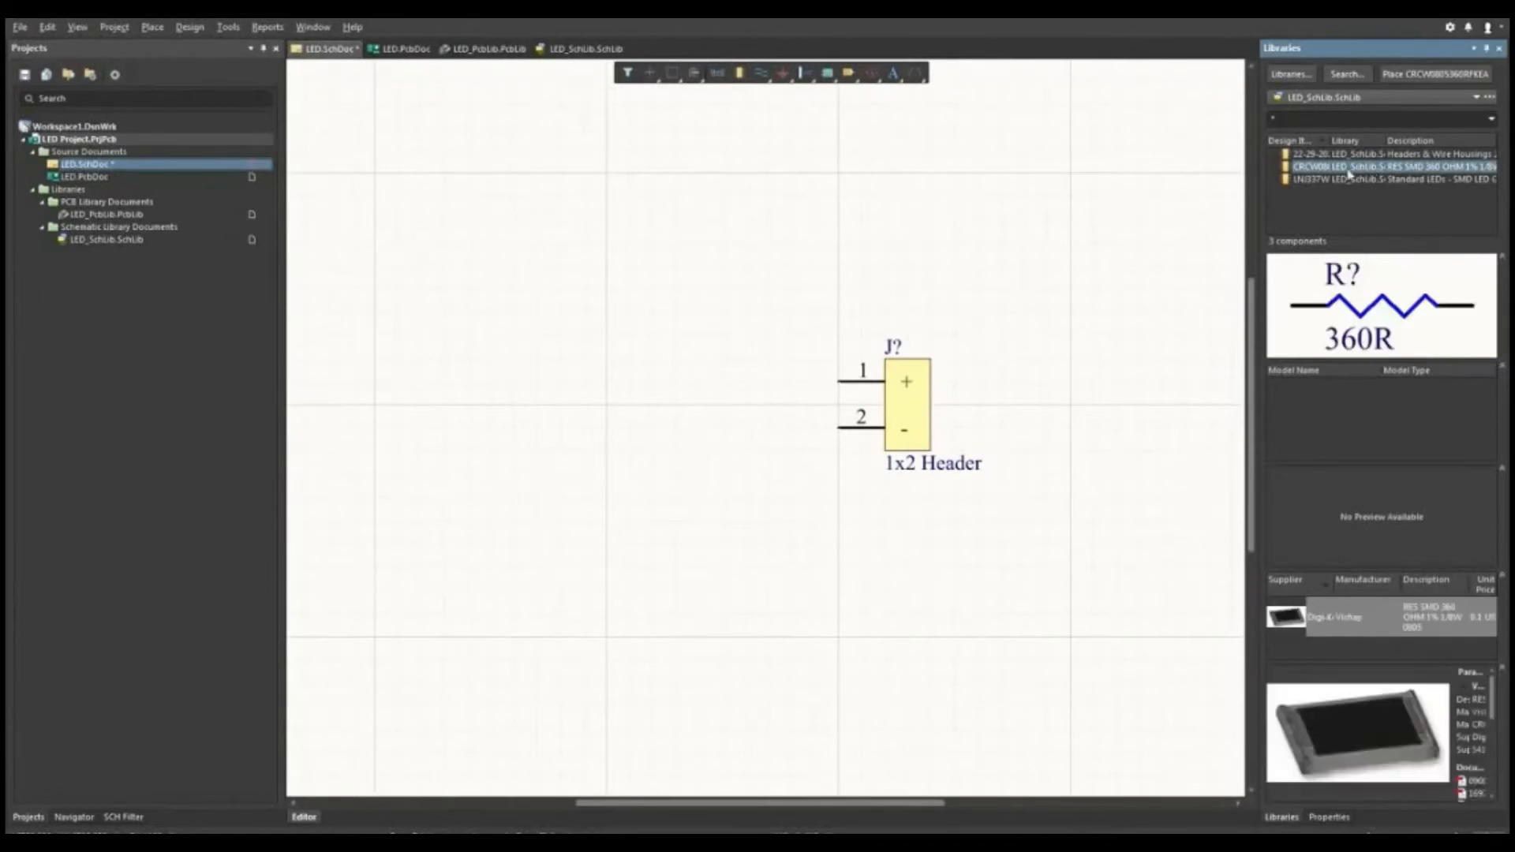
double_click(1334, 169)
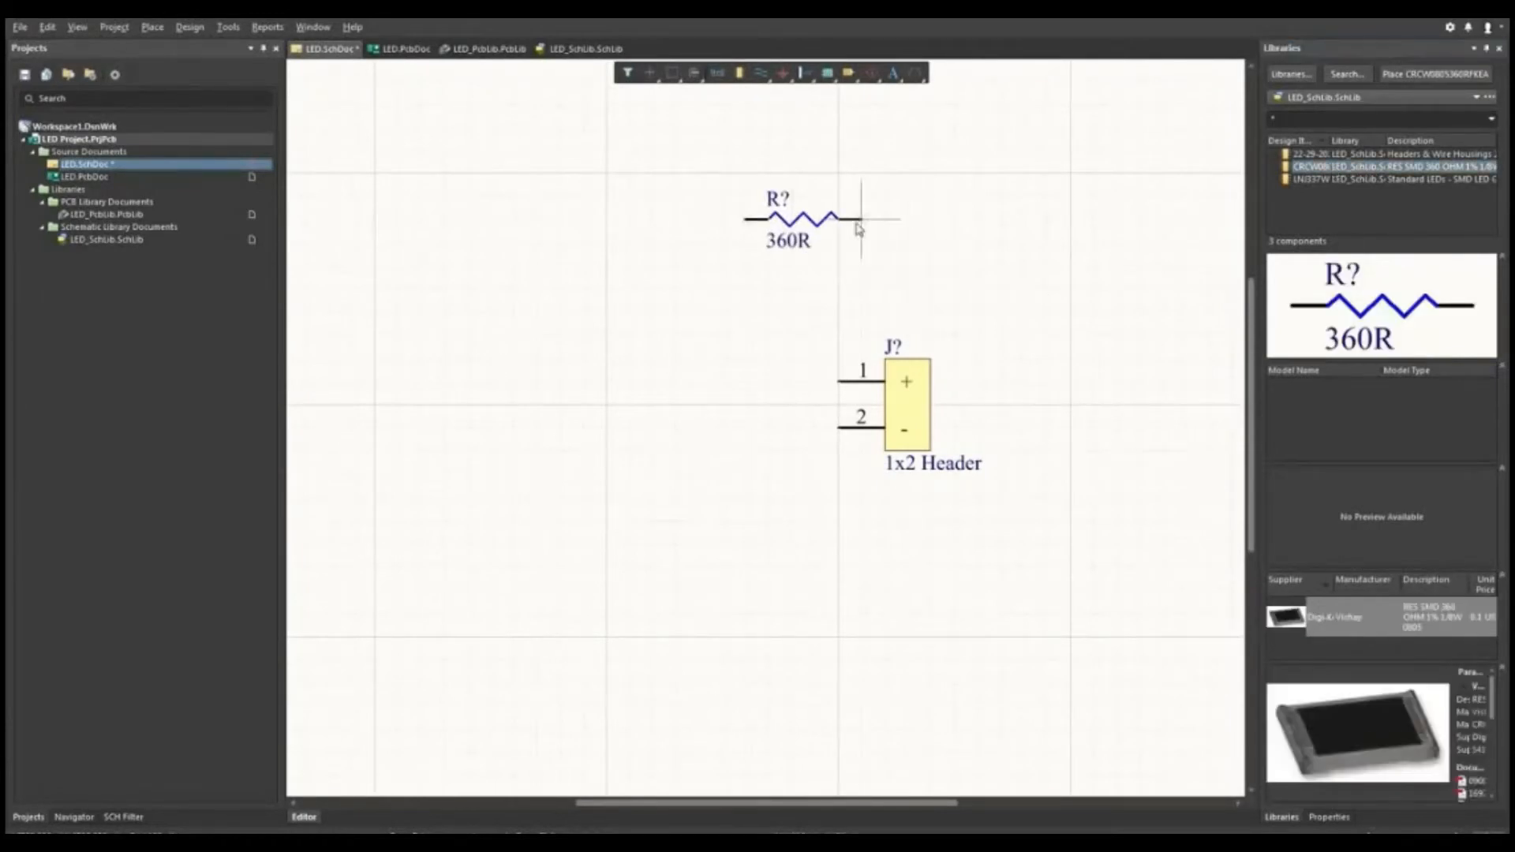
key(space)
key(space)
key(space)
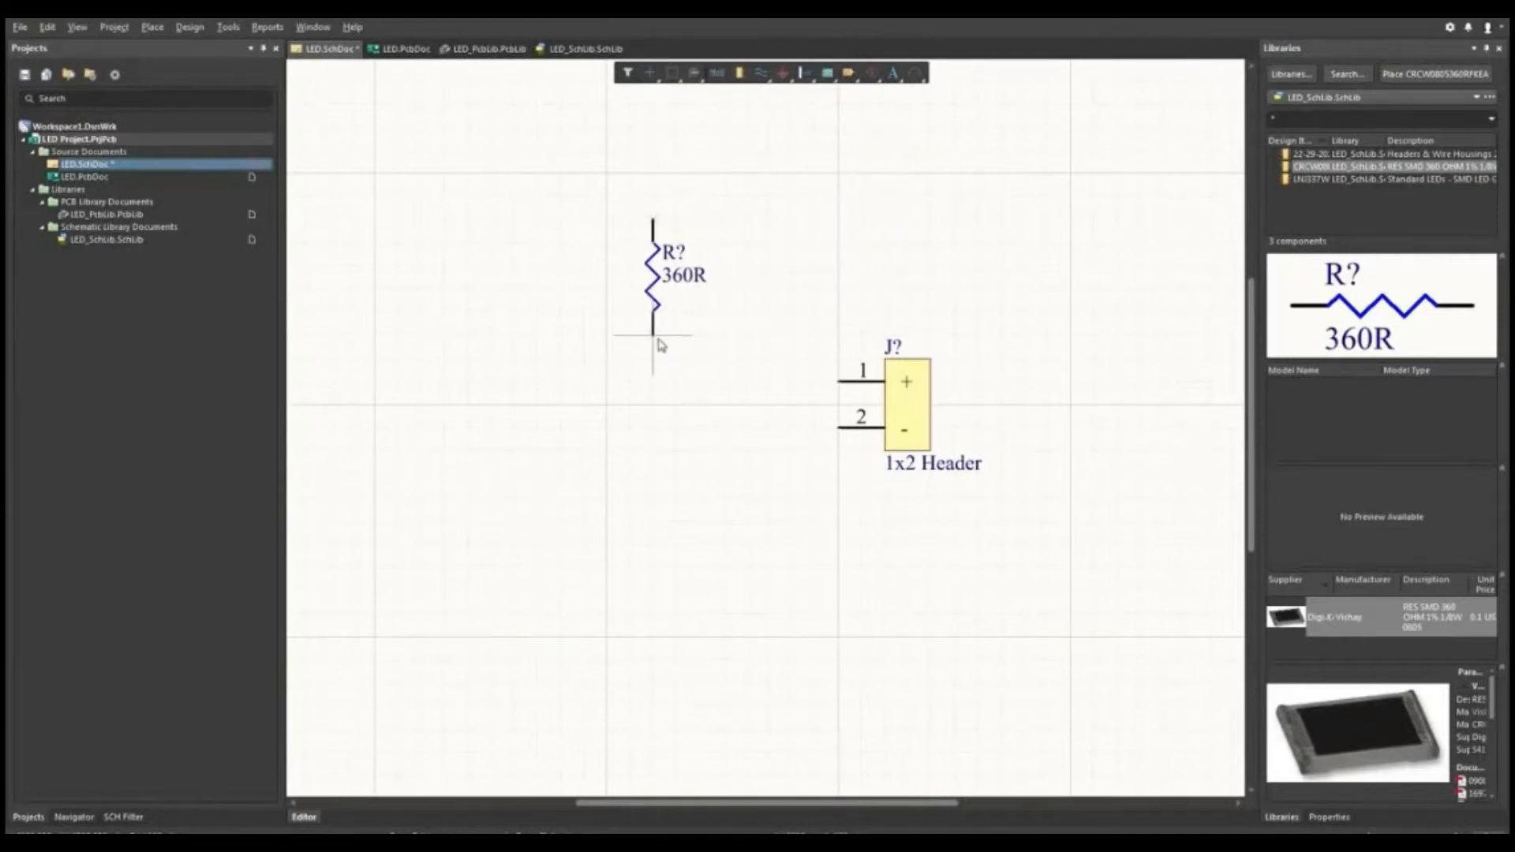
click(661, 345)
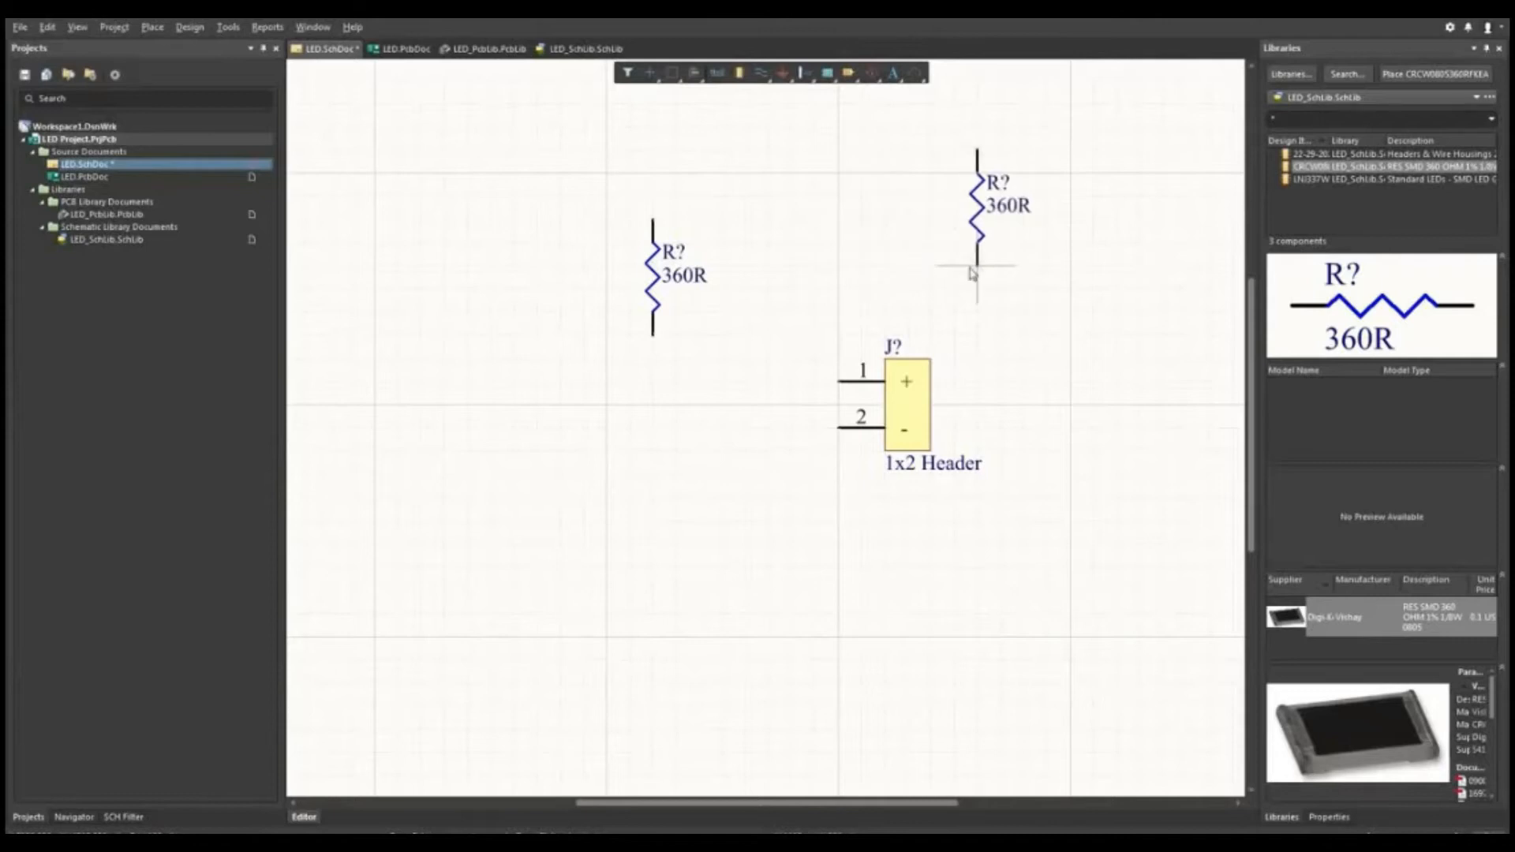
key(Escape)
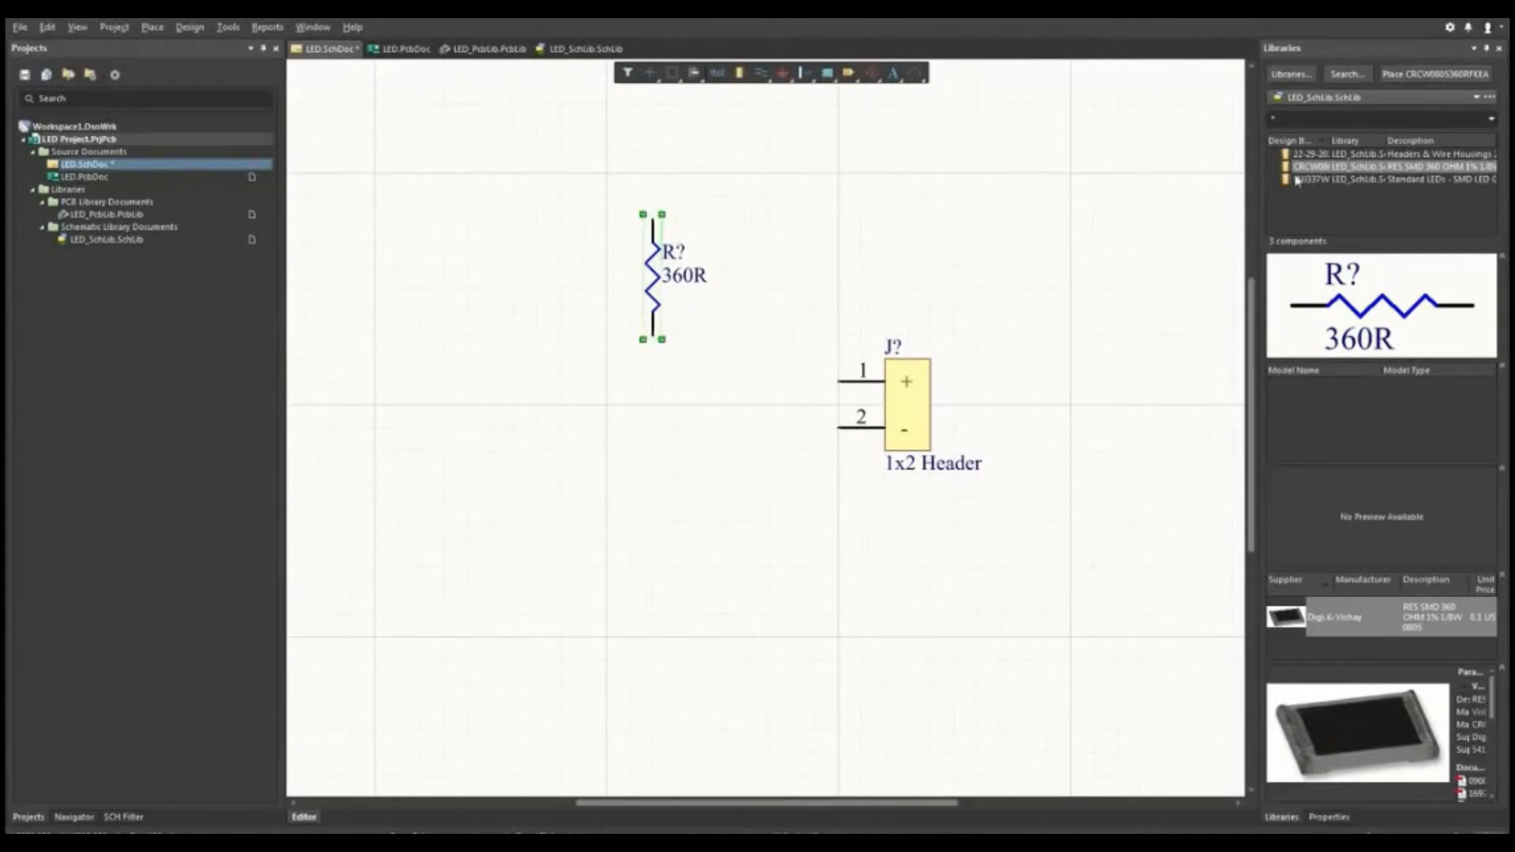
- Place the green LED vertically below the 360R resistor, with pin 2 facing the resistor
click(1377, 180)
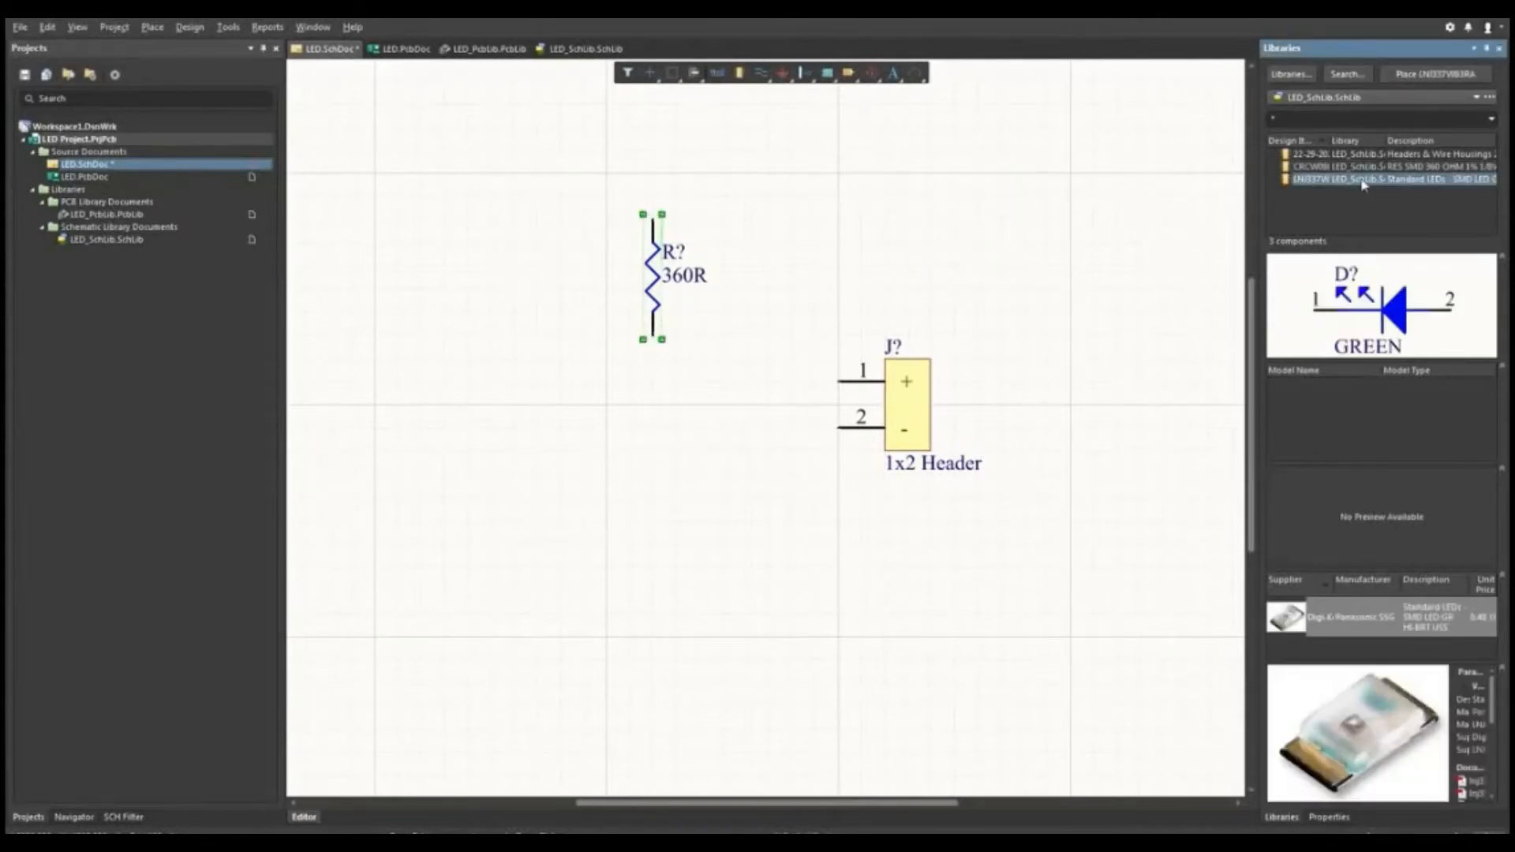
drag(1360, 179, 663, 565)
key(space)
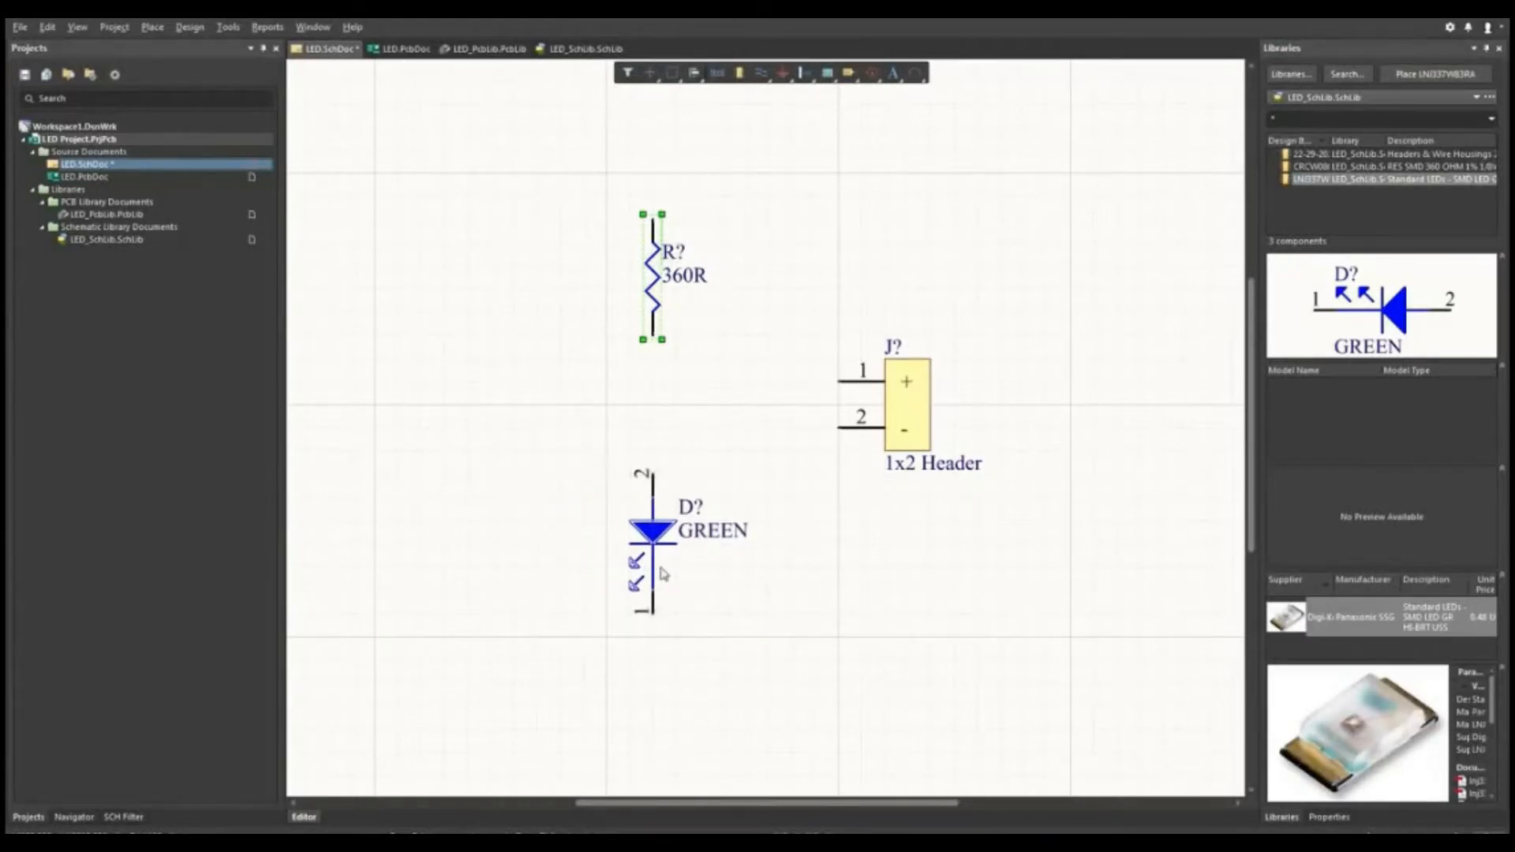
click(663, 573)
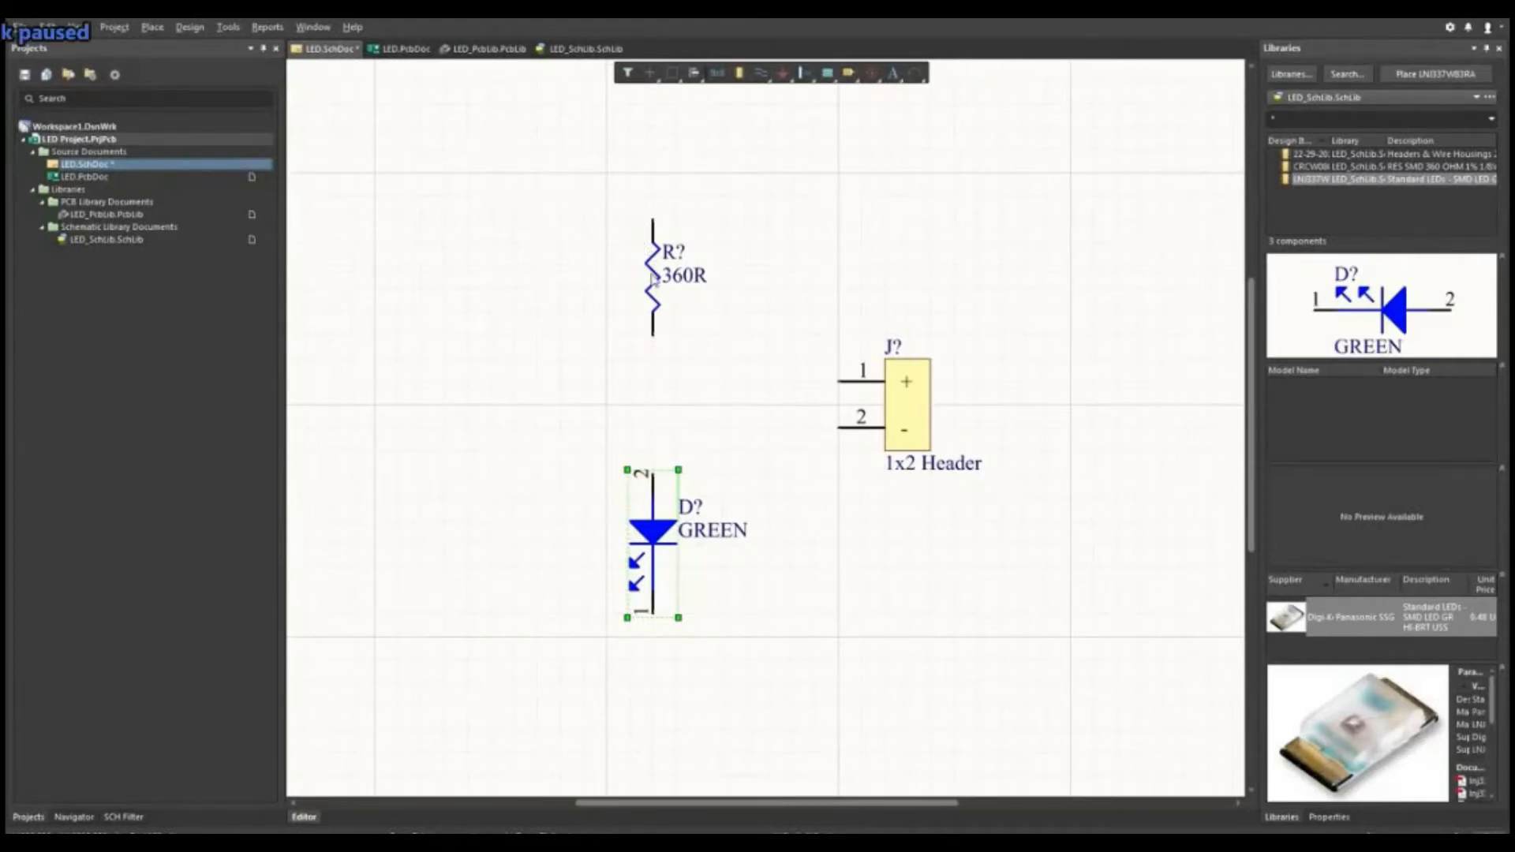
drag(652, 472, 581, 404)
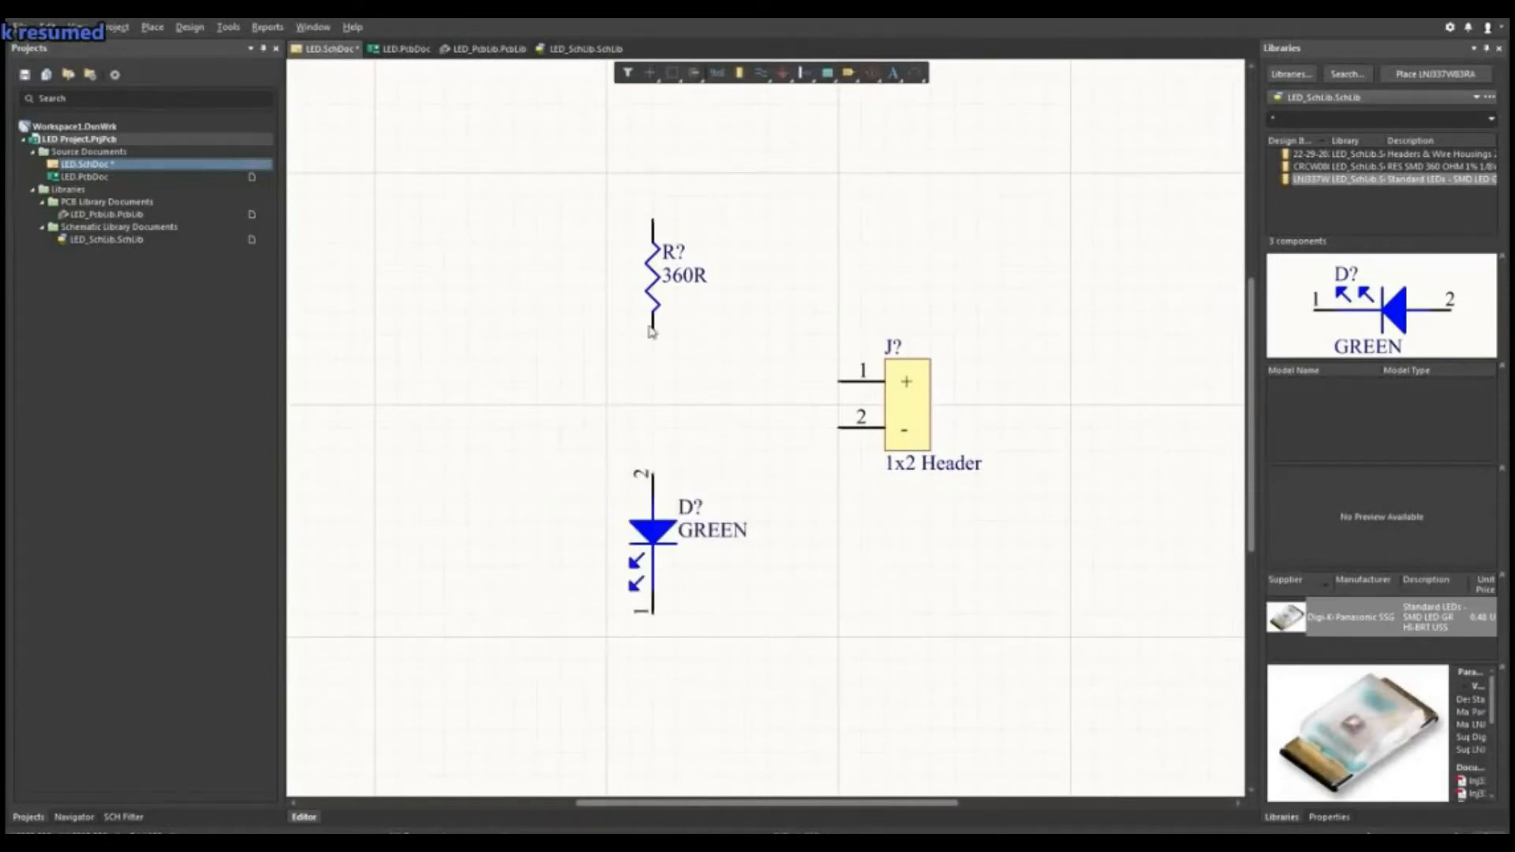
- Rotate the placed 360R resistor through its orientations and return it to vertical
click(658, 298)
key(space)
key(space)
key(space)
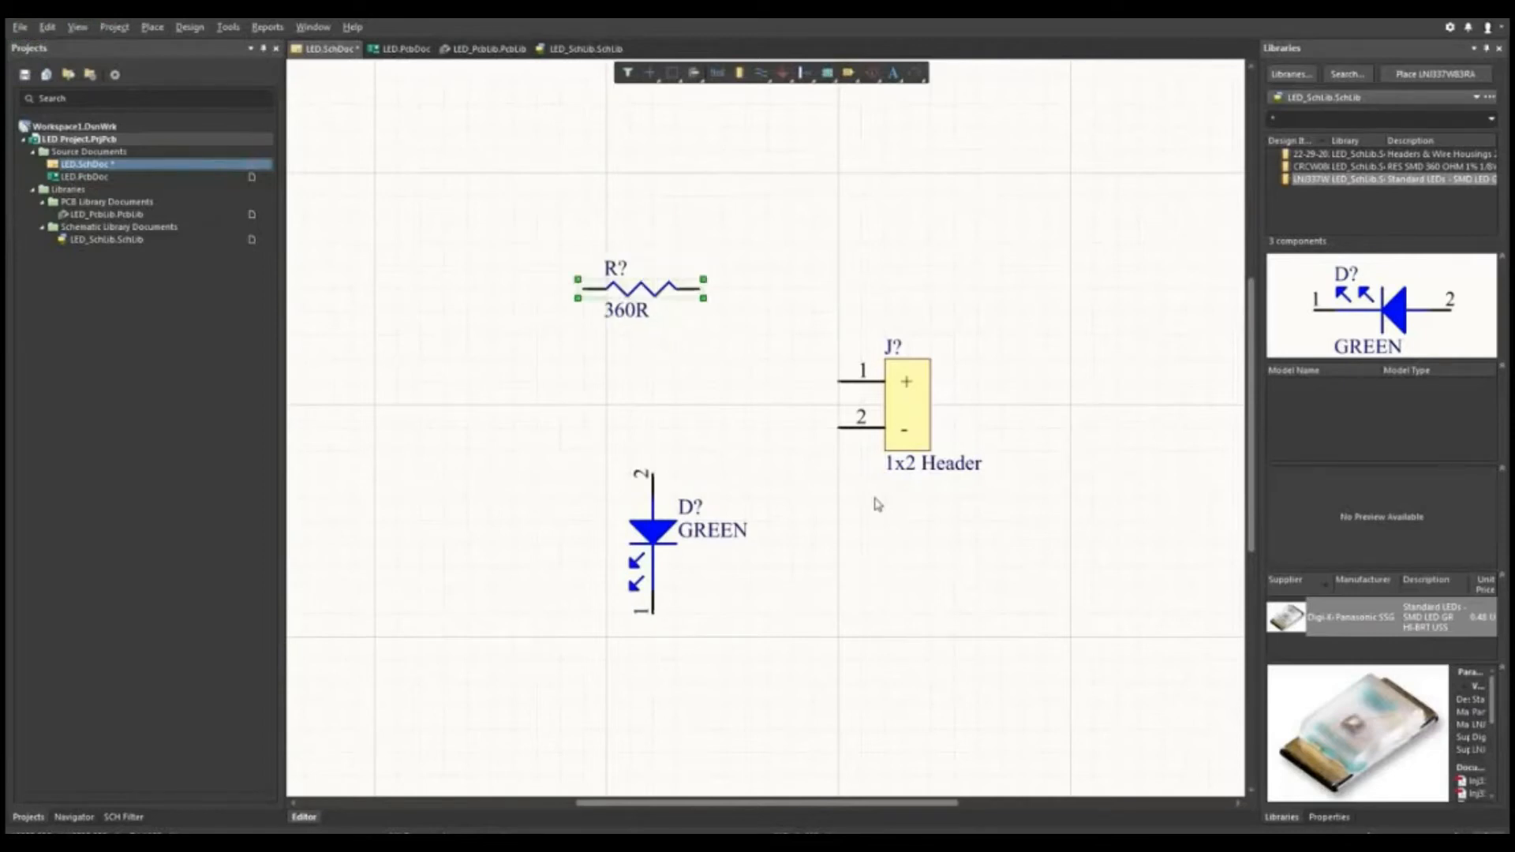
key(space)
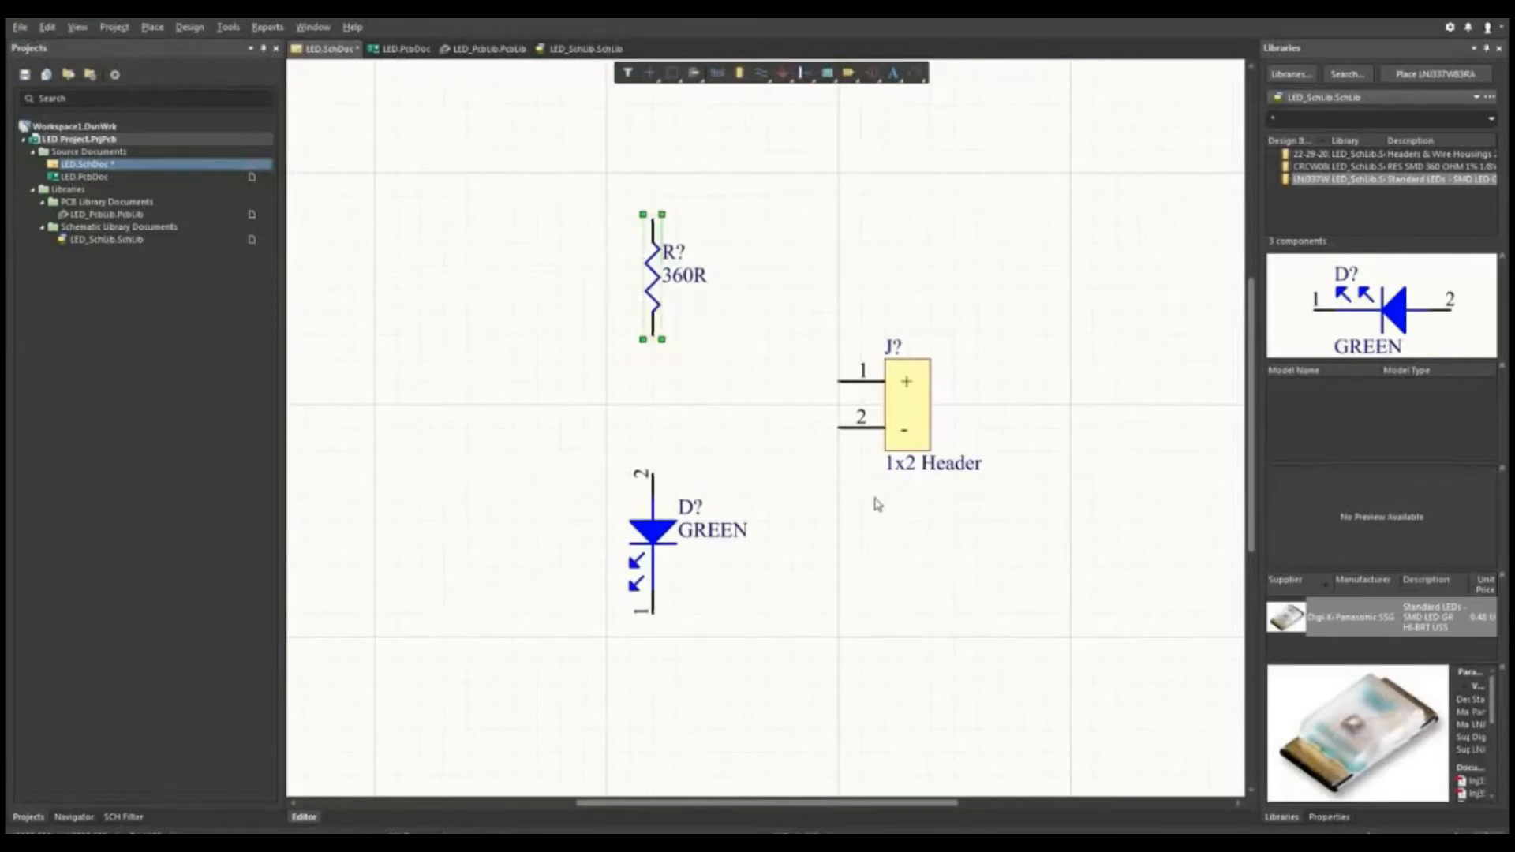
click(850, 249)
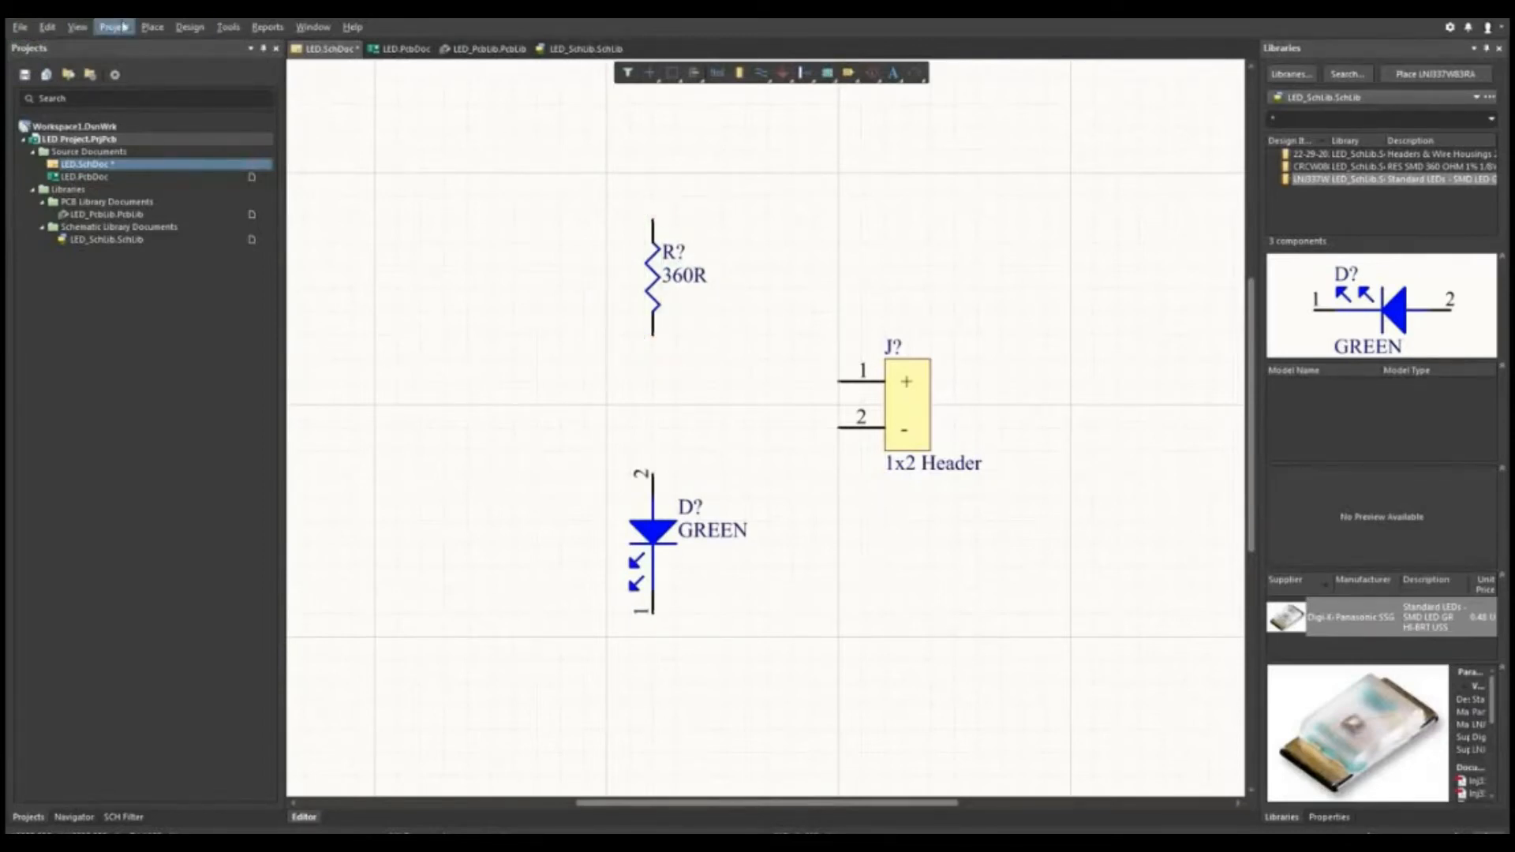
- Draw a wire from header pin 1 up and across to the upper end of the 360R resistor
click(77, 27)
click(93, 63)
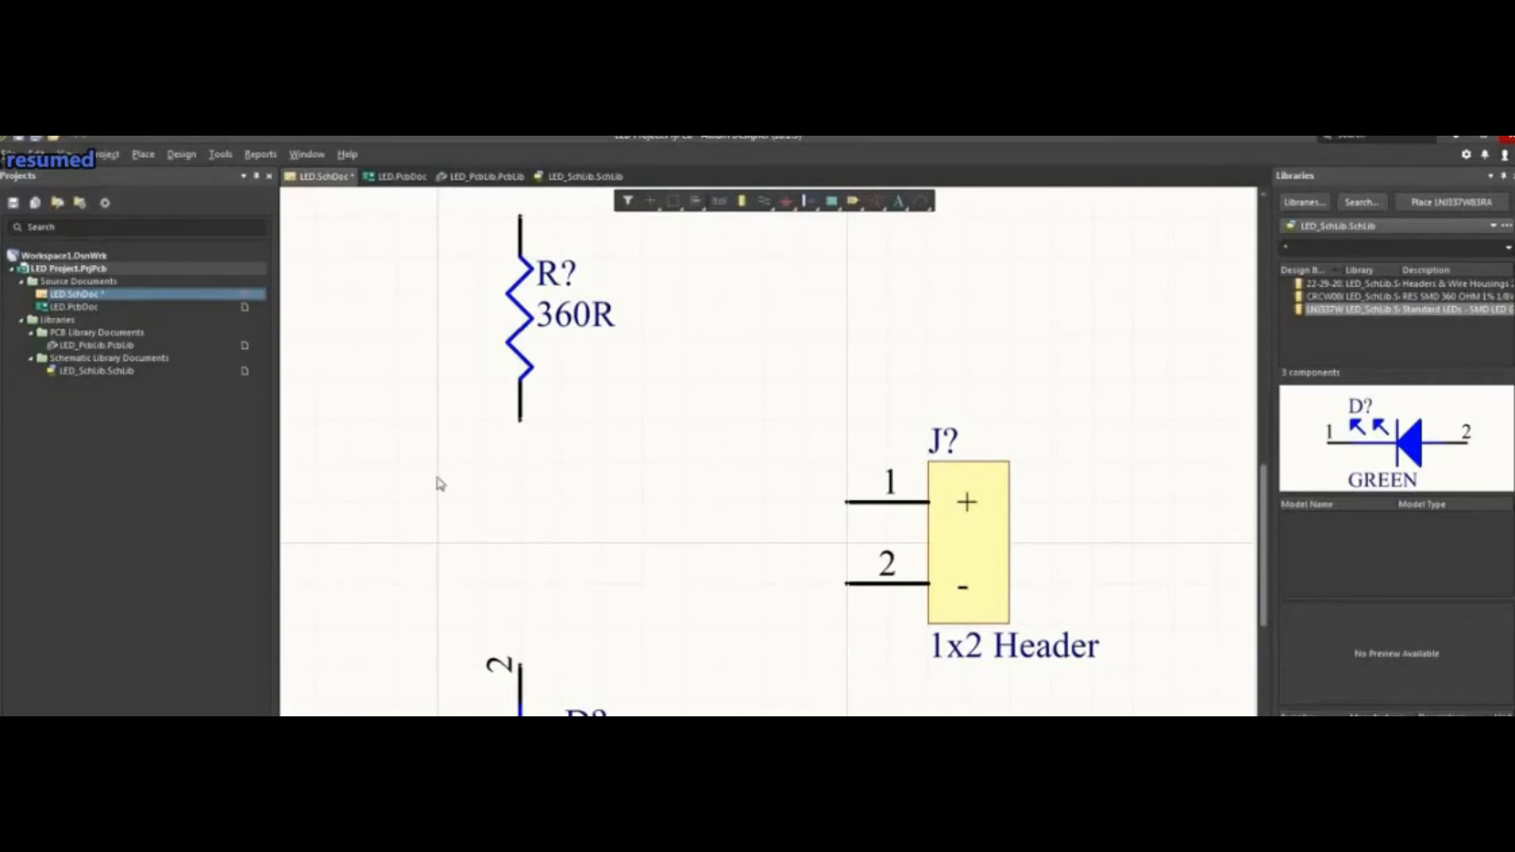
click(143, 157)
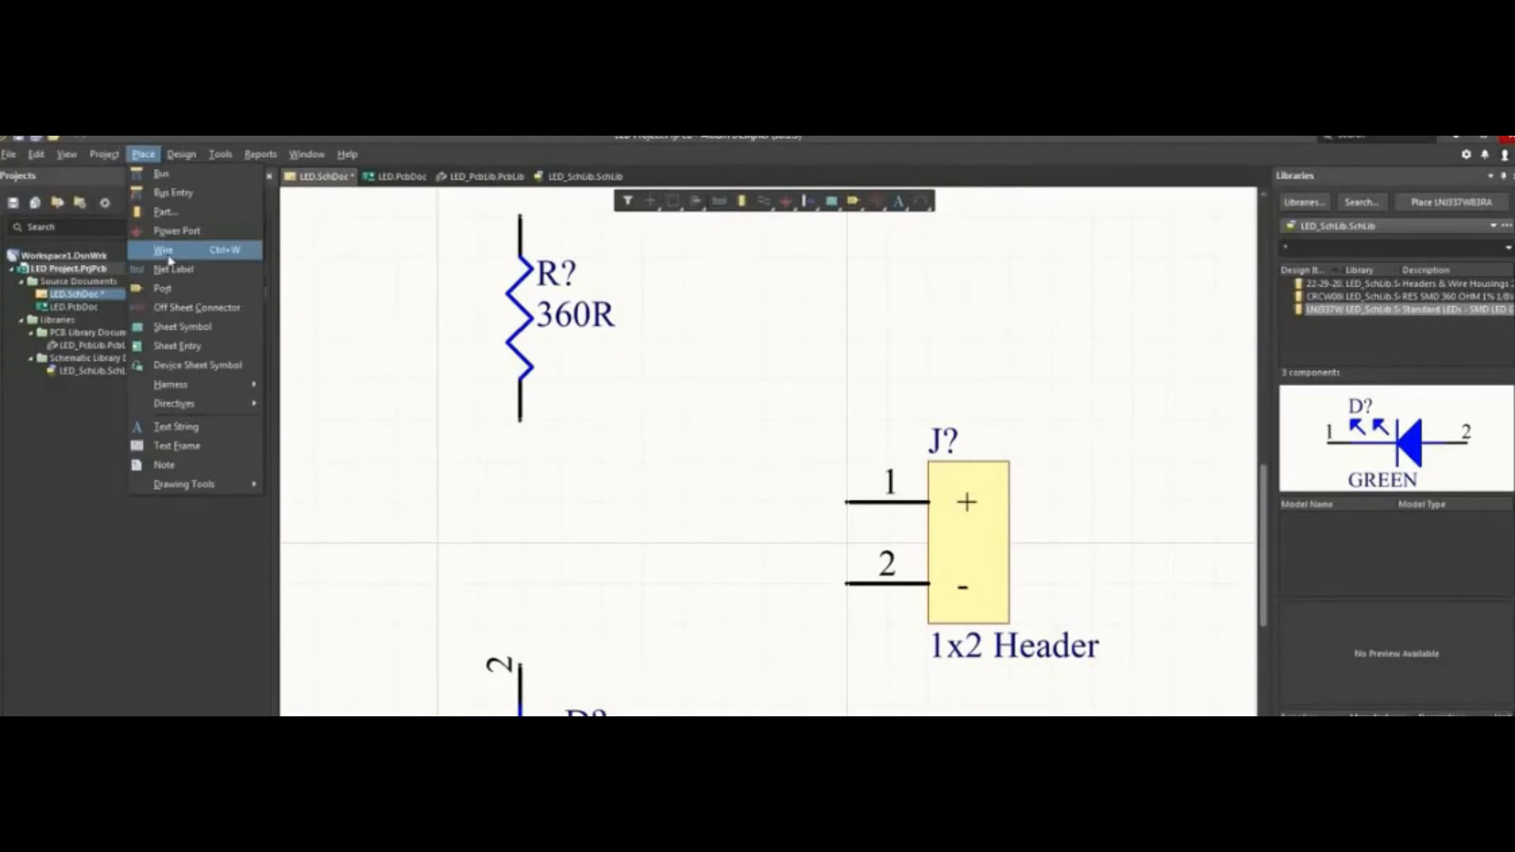
click(166, 250)
ctrl+scroll(801, 490, down, 2)
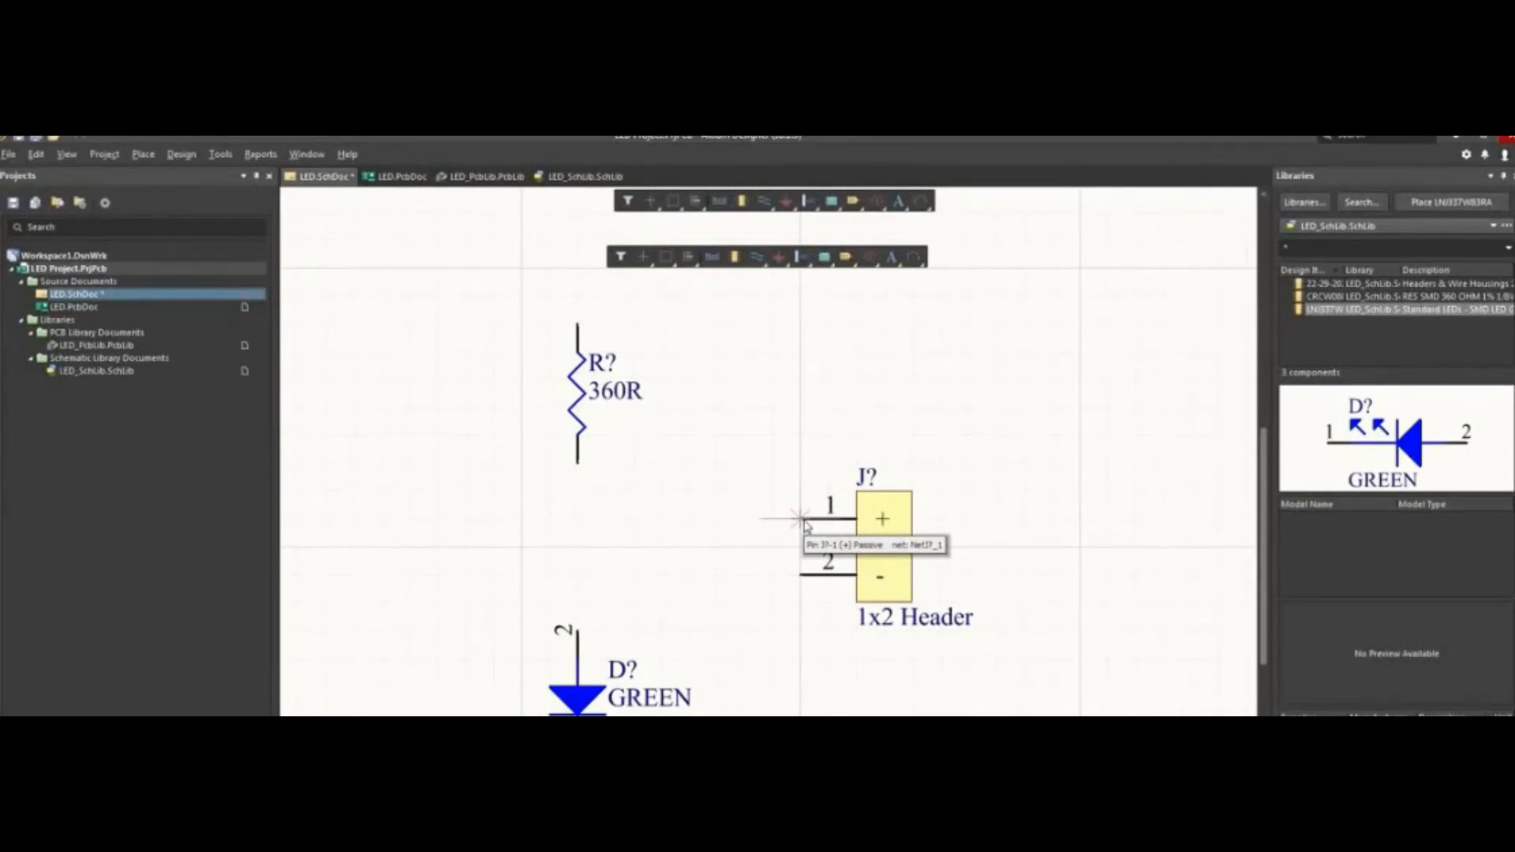
click(801, 519)
click(801, 296)
click(578, 324)
- Wire the resistor's lower end to LED pin 2, and header pin 2 to LED pin 1
click(578, 462)
click(578, 631)
click(802, 574)
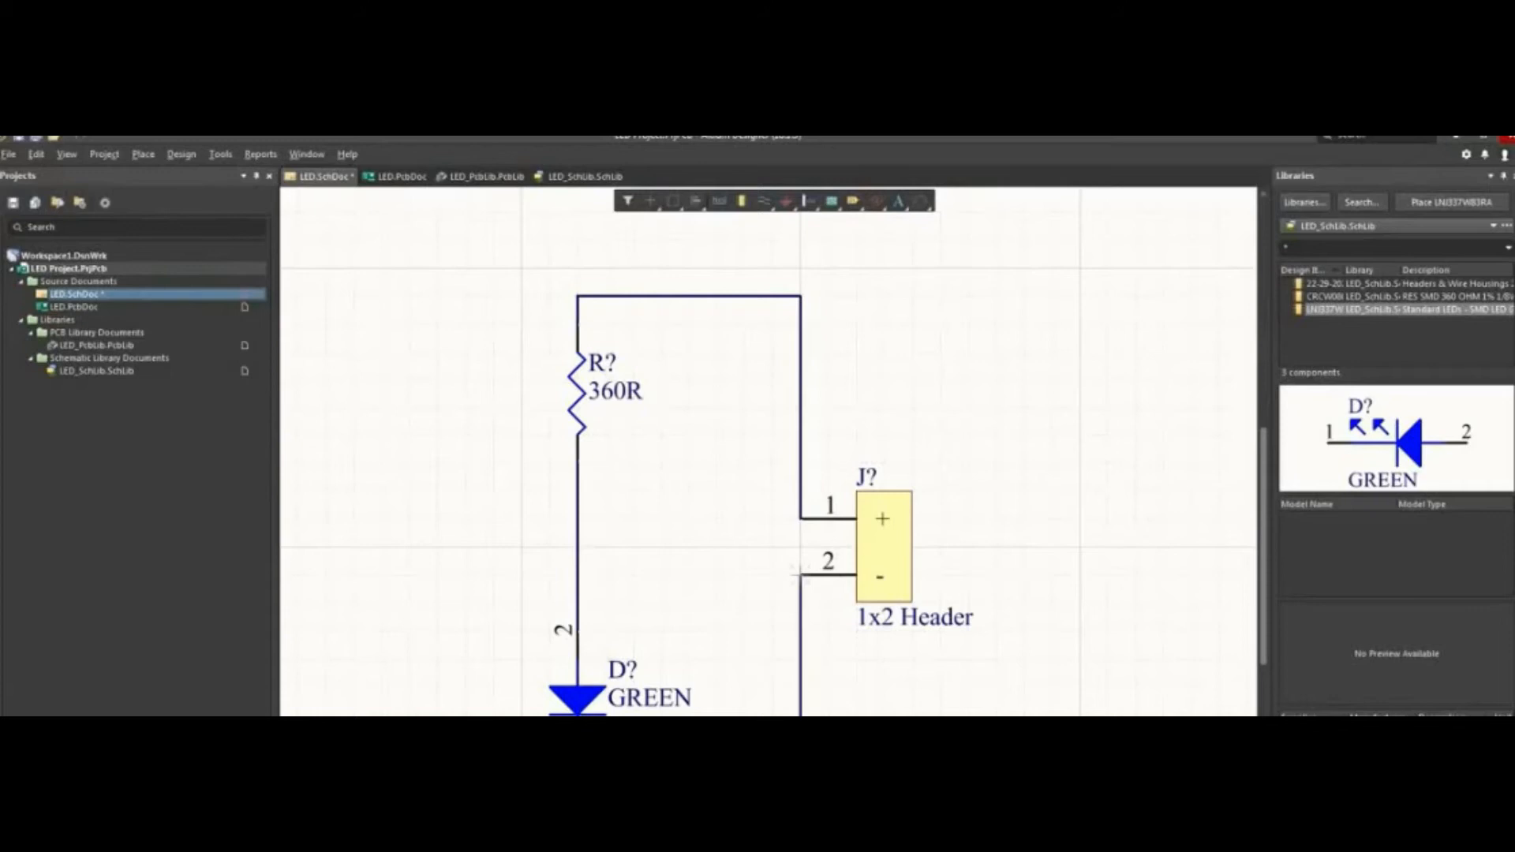
click(578, 799)
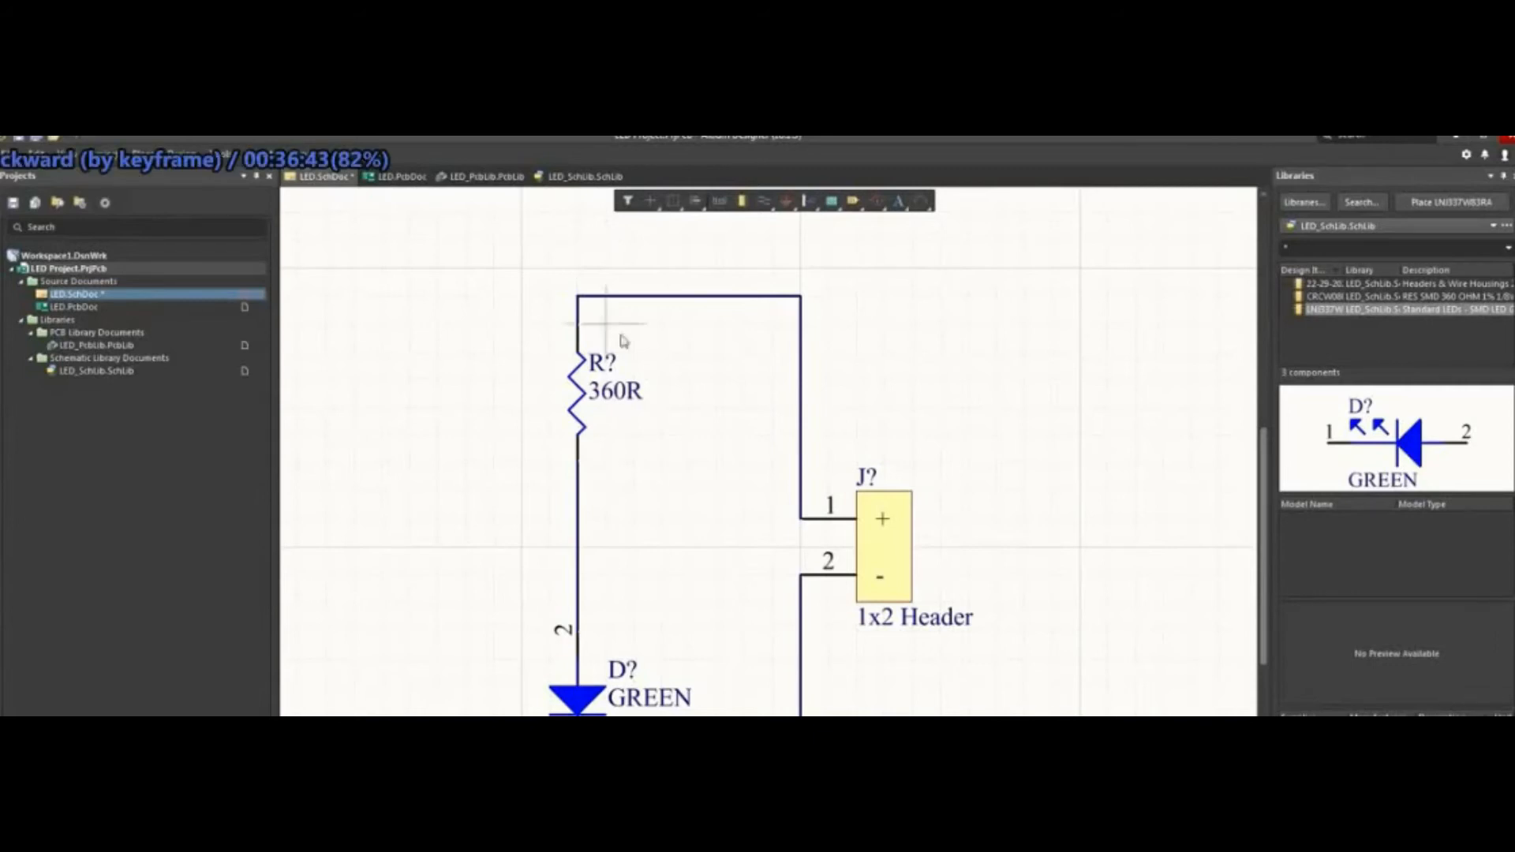
- Draw a one-grid-square wire stub upward from the wire corner above the 360R resistor
ctrl+scroll(574, 234, up, 2)
right_drag(627, 256, 617, 406)
click(572, 502)
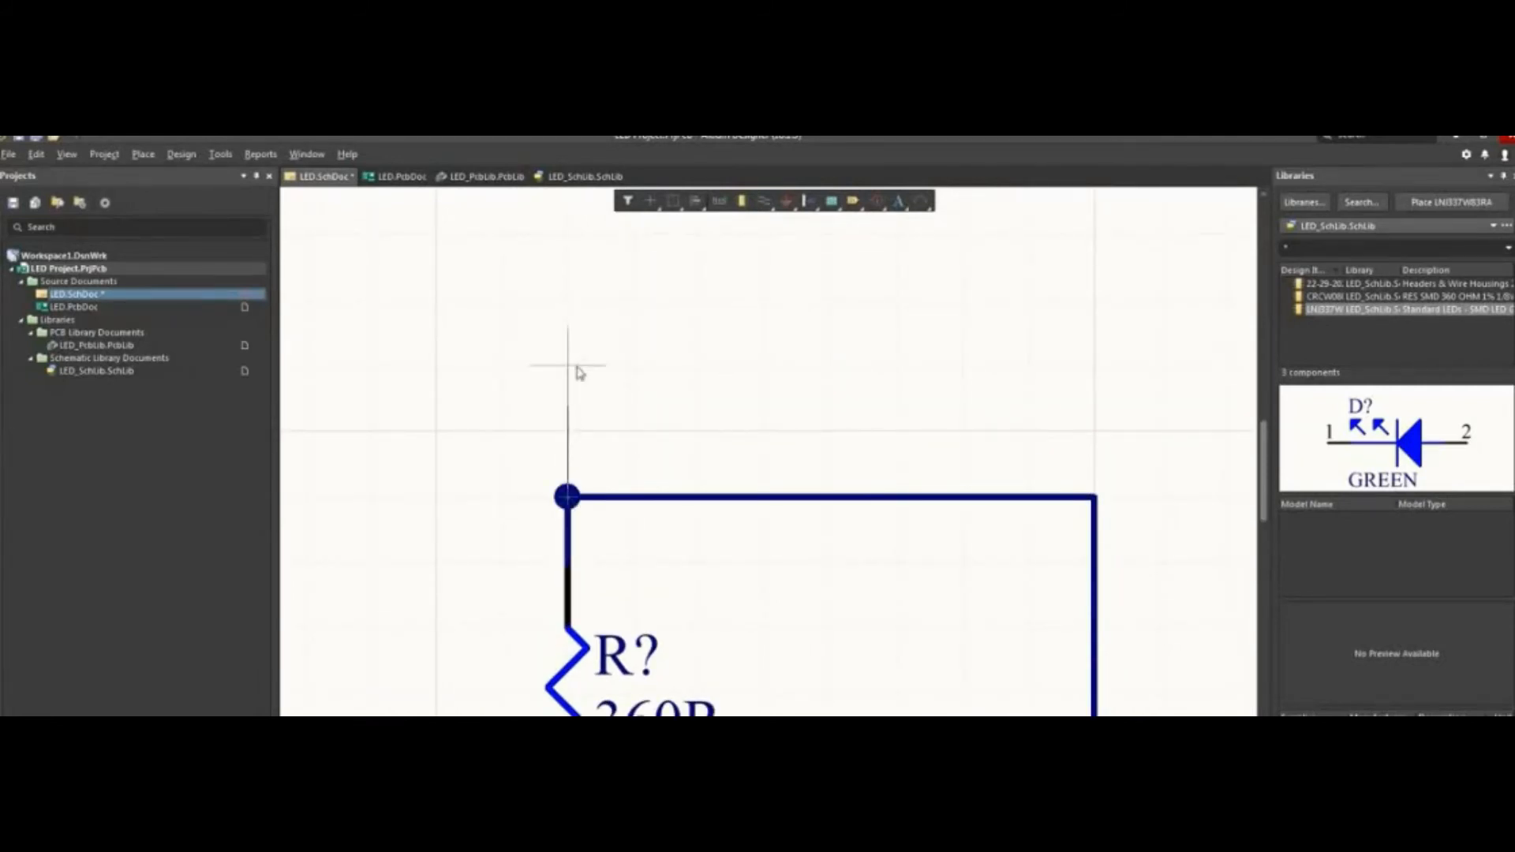
click(568, 432)
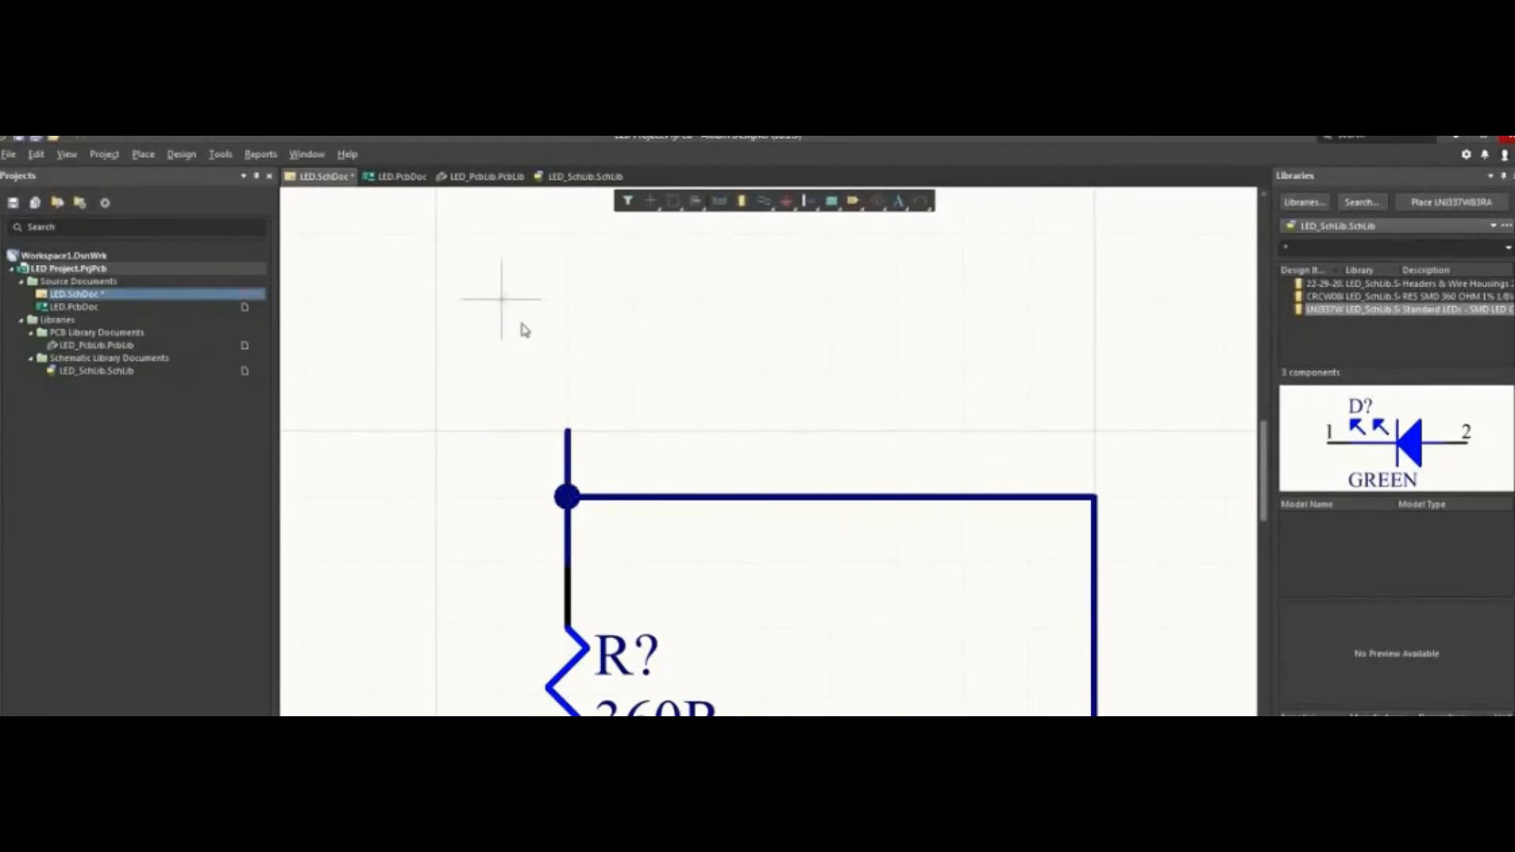
- Draw a one-grid-square wire stub downward from the wire corner below the LED and end wire placement
ctrl+scroll(524, 327, down, 5)
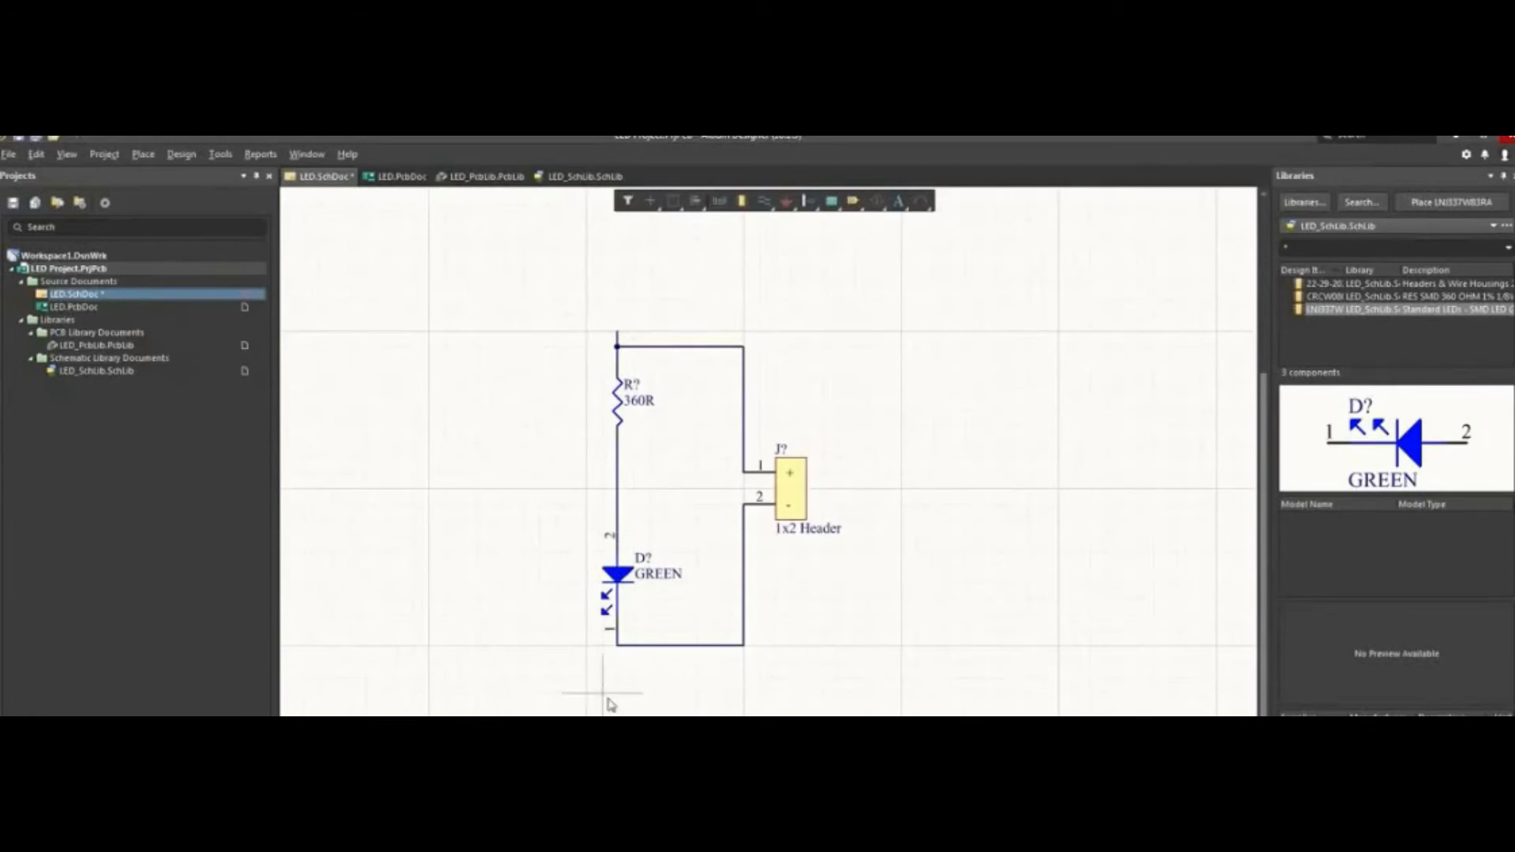
ctrl+scroll(611, 683, up, 6)
click(637, 541)
right_click(653, 616)
click(636, 541)
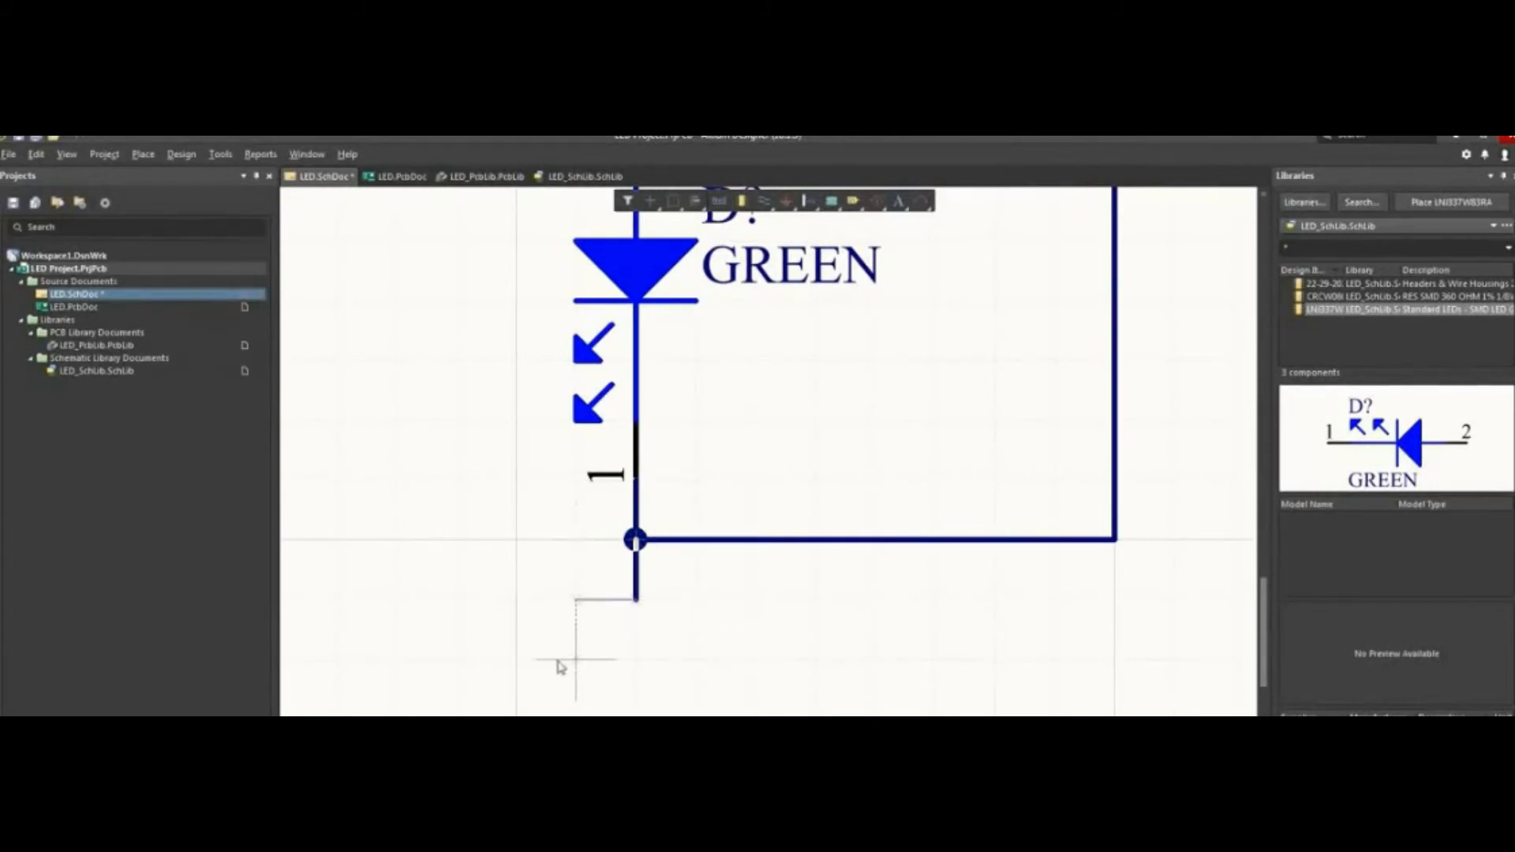
ctrl+scroll(458, 599, down, 3)
ctrl+scroll(456, 598, down, 2)
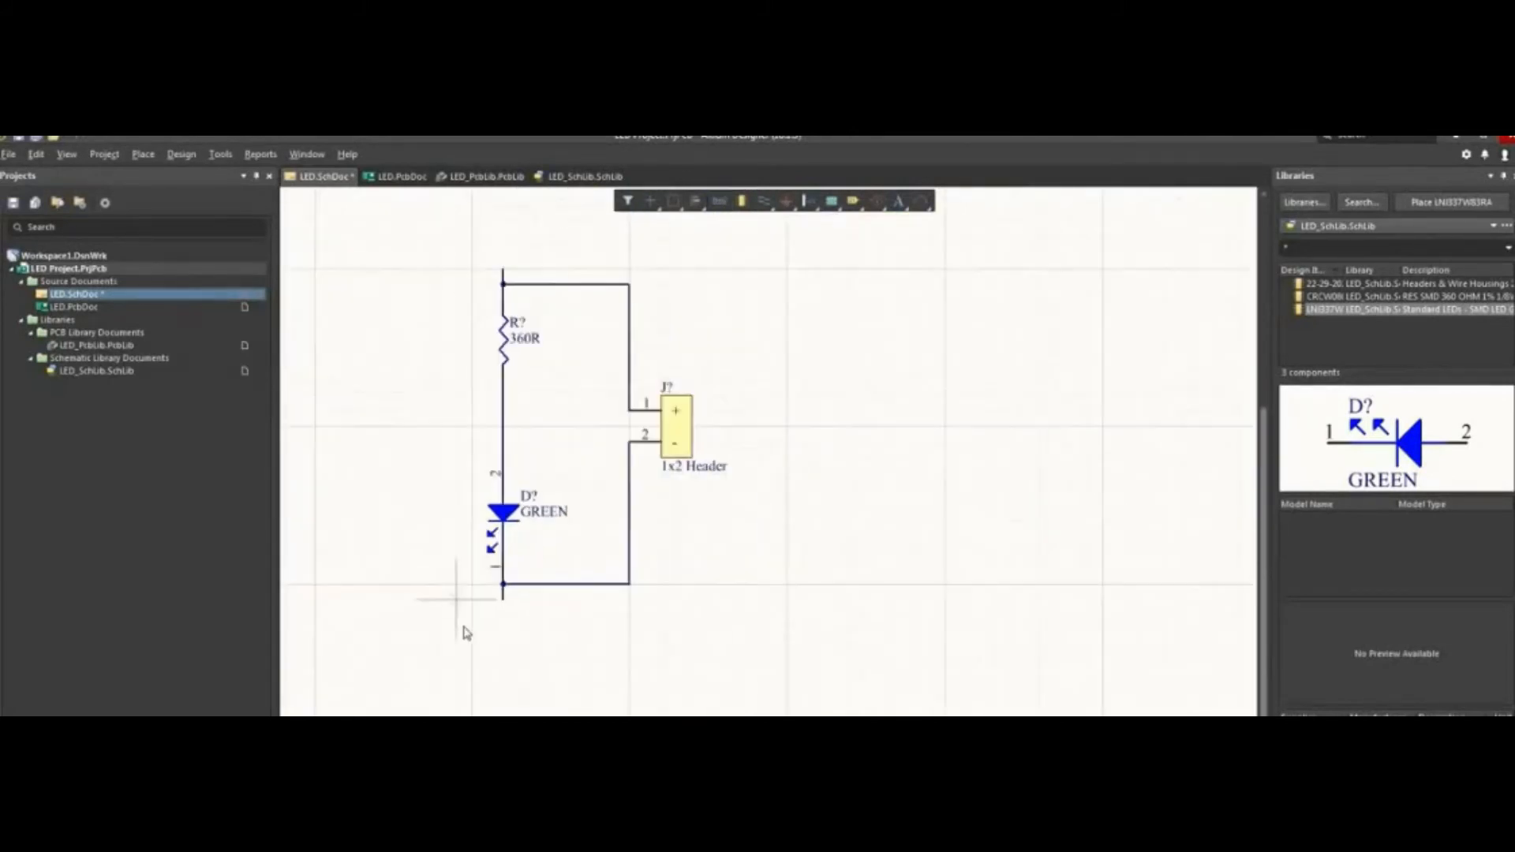
key(Escape)
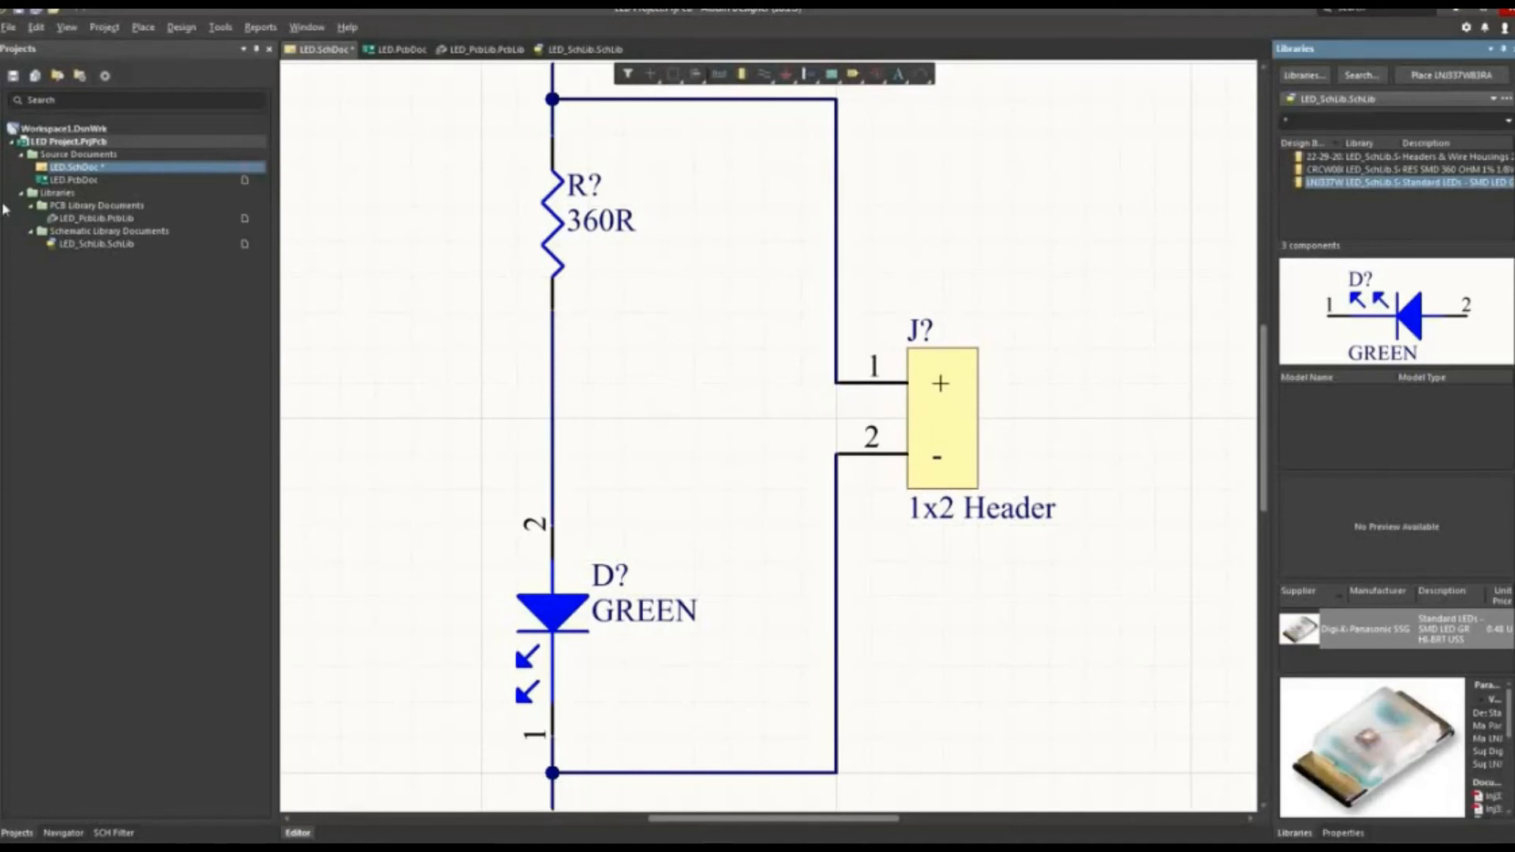
- Show the Properties panel with the schematic's document options
click(1345, 833)
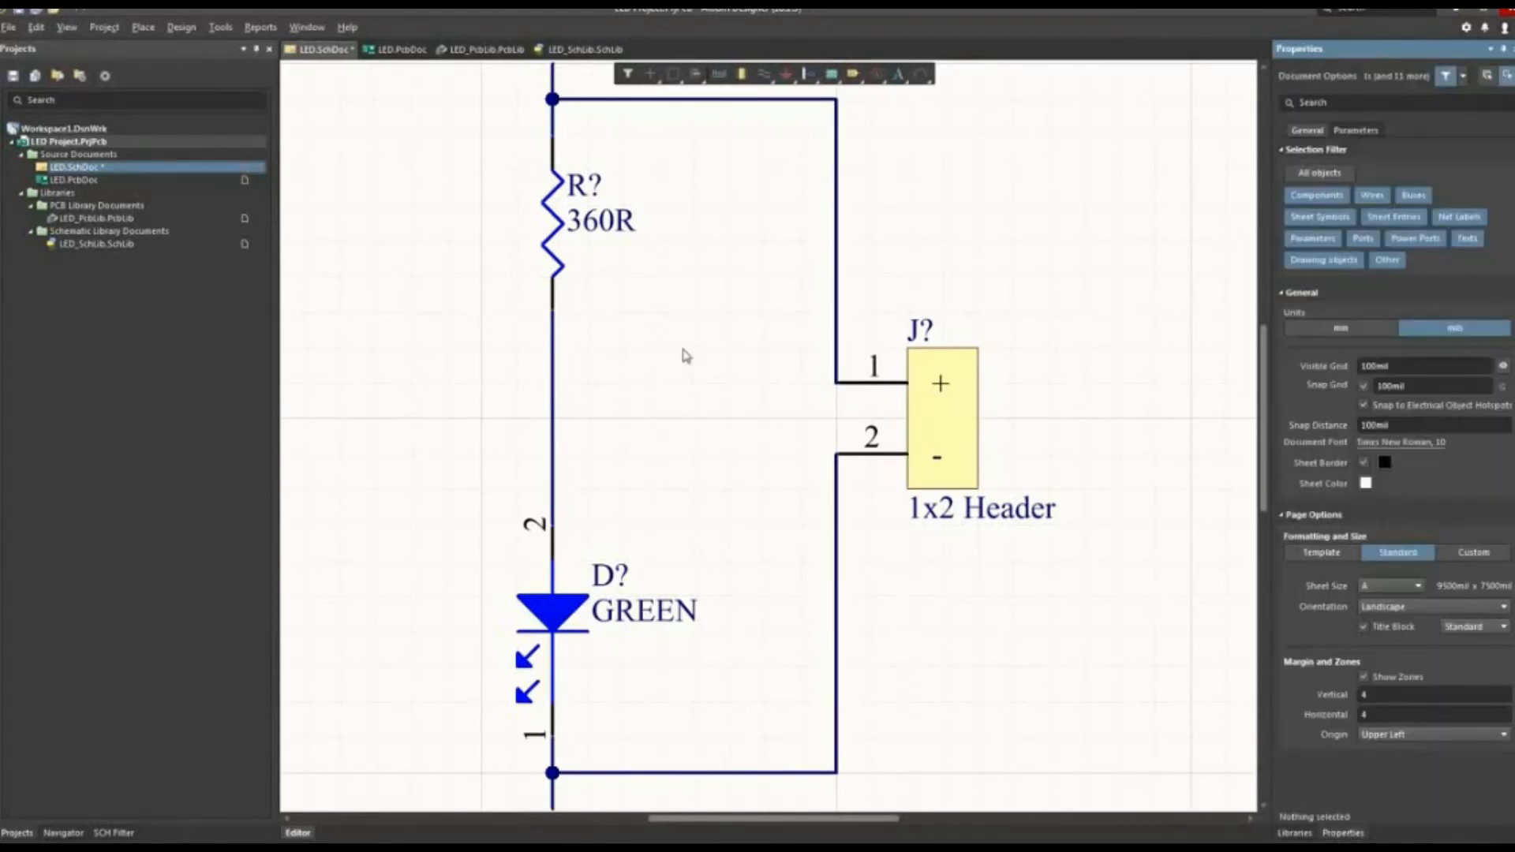
ctrl+scroll(667, 203, down, 3)
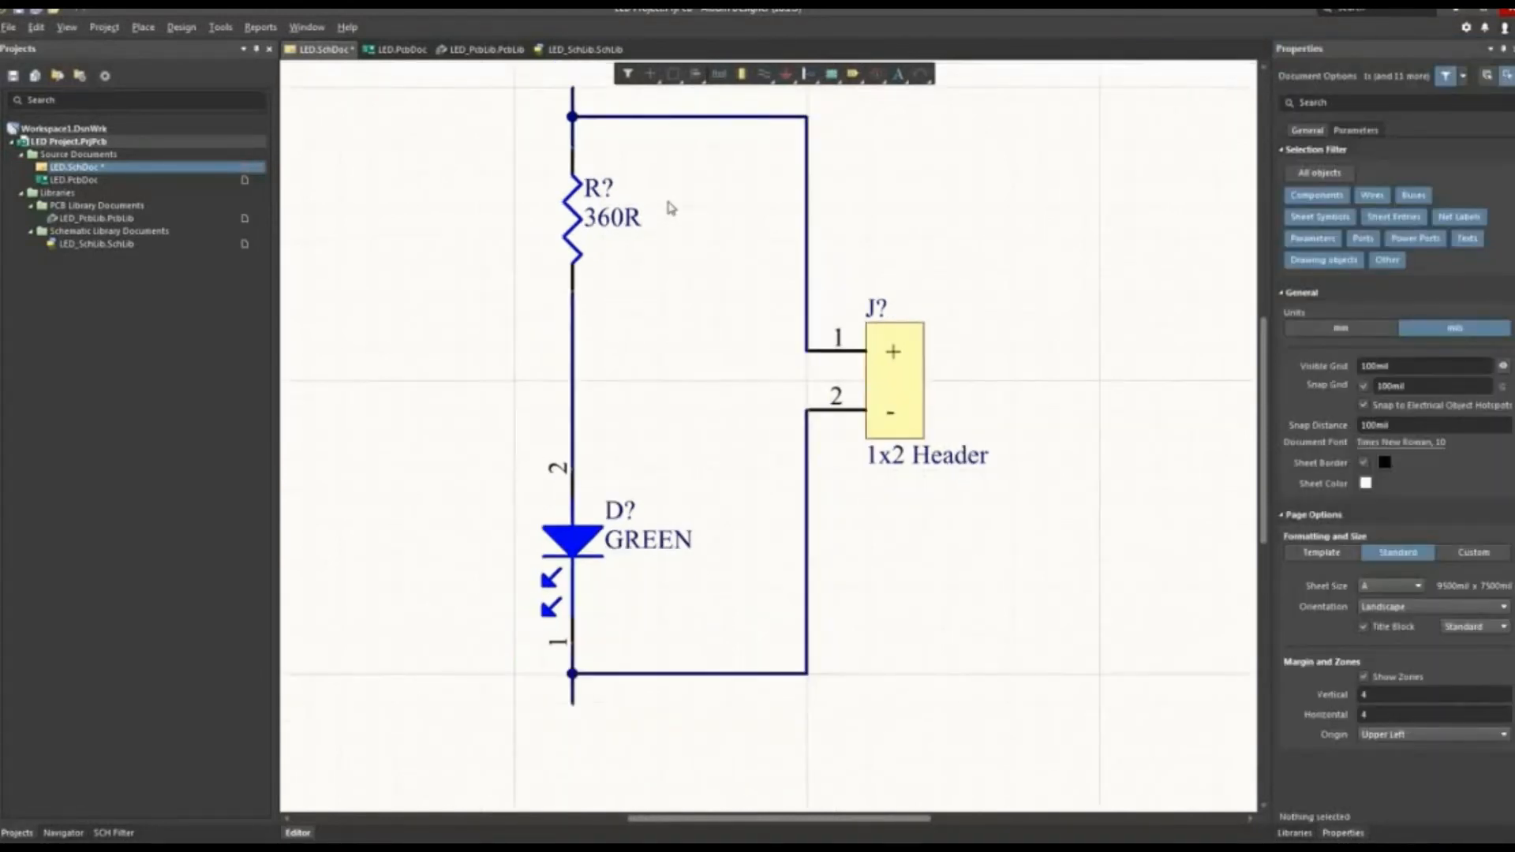
right_drag(679, 178, 693, 244)
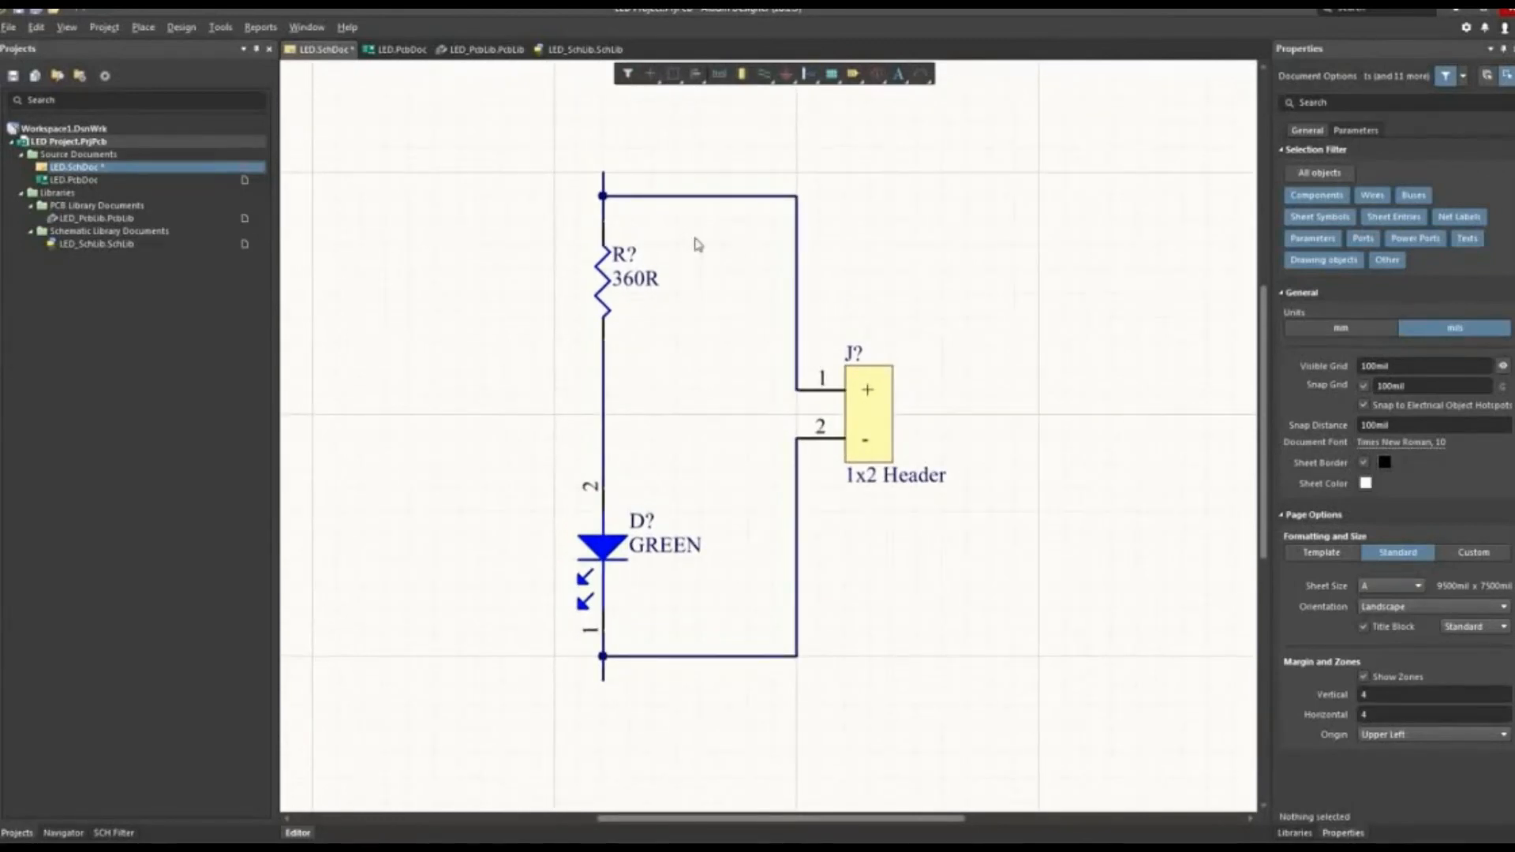
- Place a Bar-style power port named +3V3, rotated 90 degrees, on the wire stub above the 360R resistor
click(143, 26)
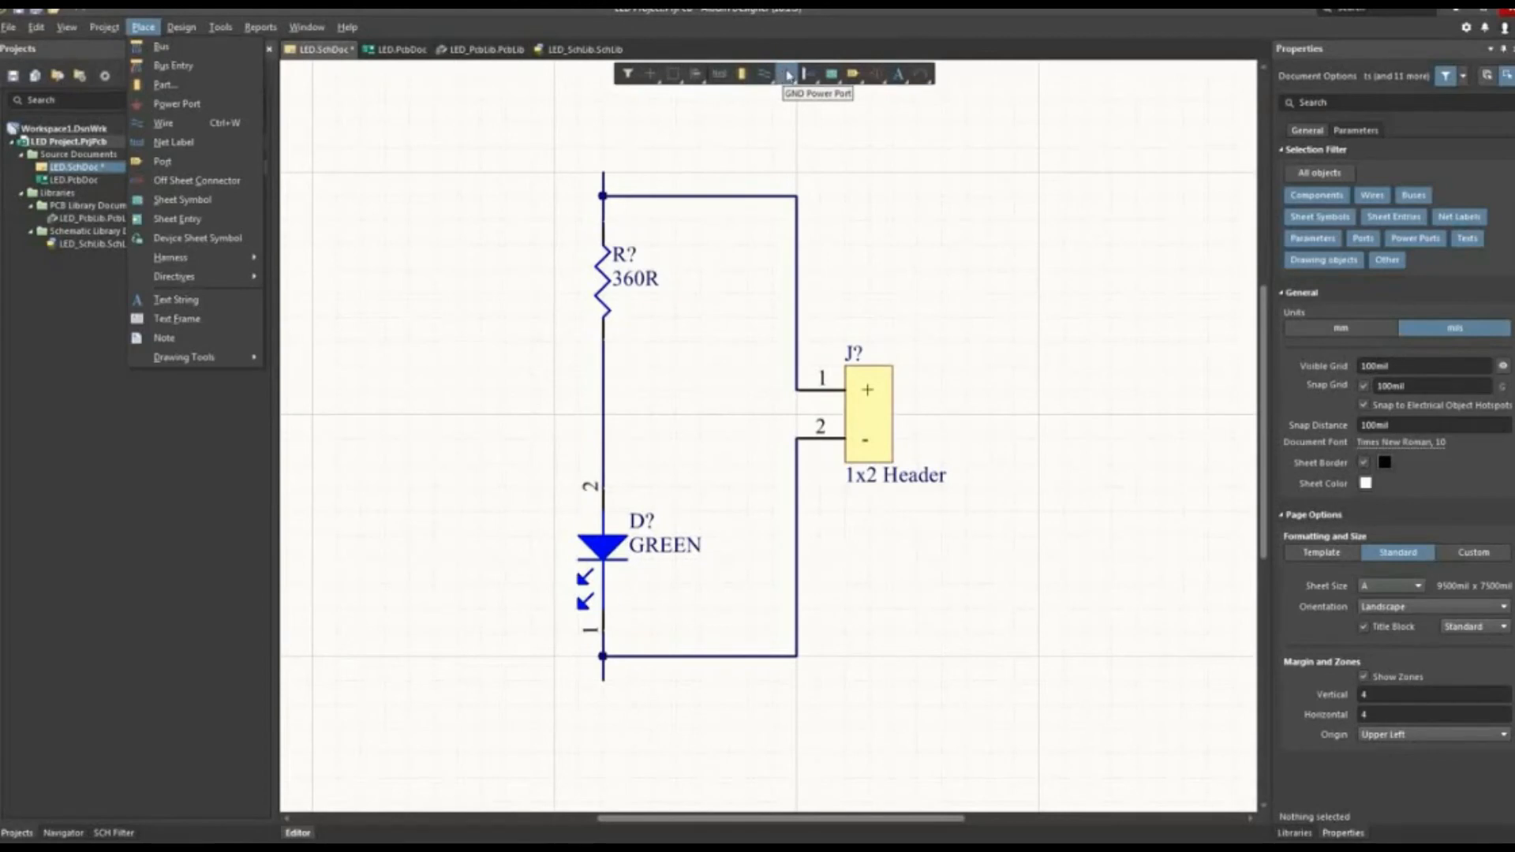
click(787, 79)
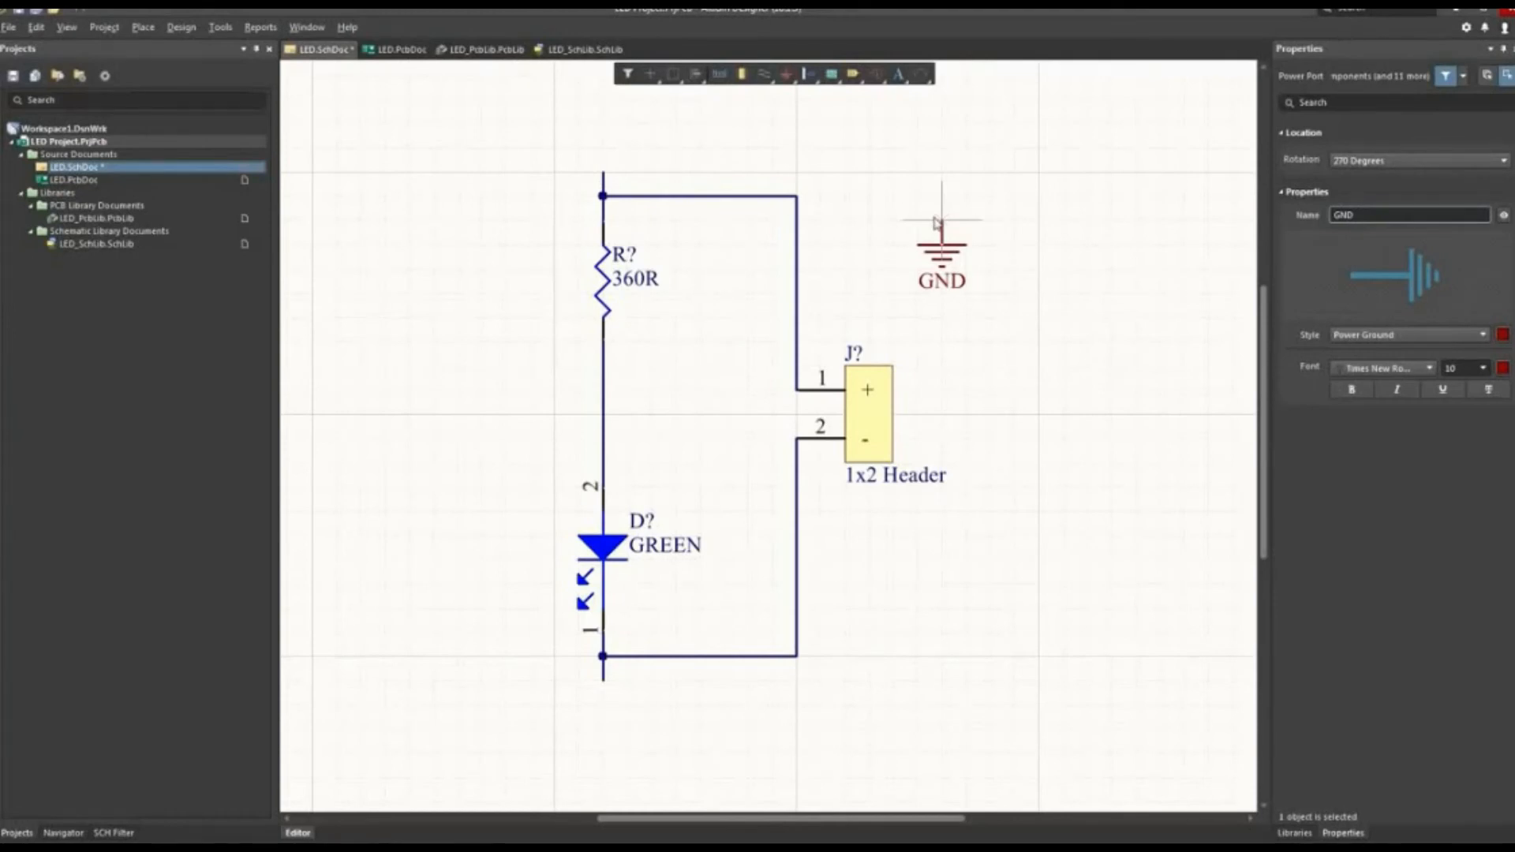
click(1367, 338)
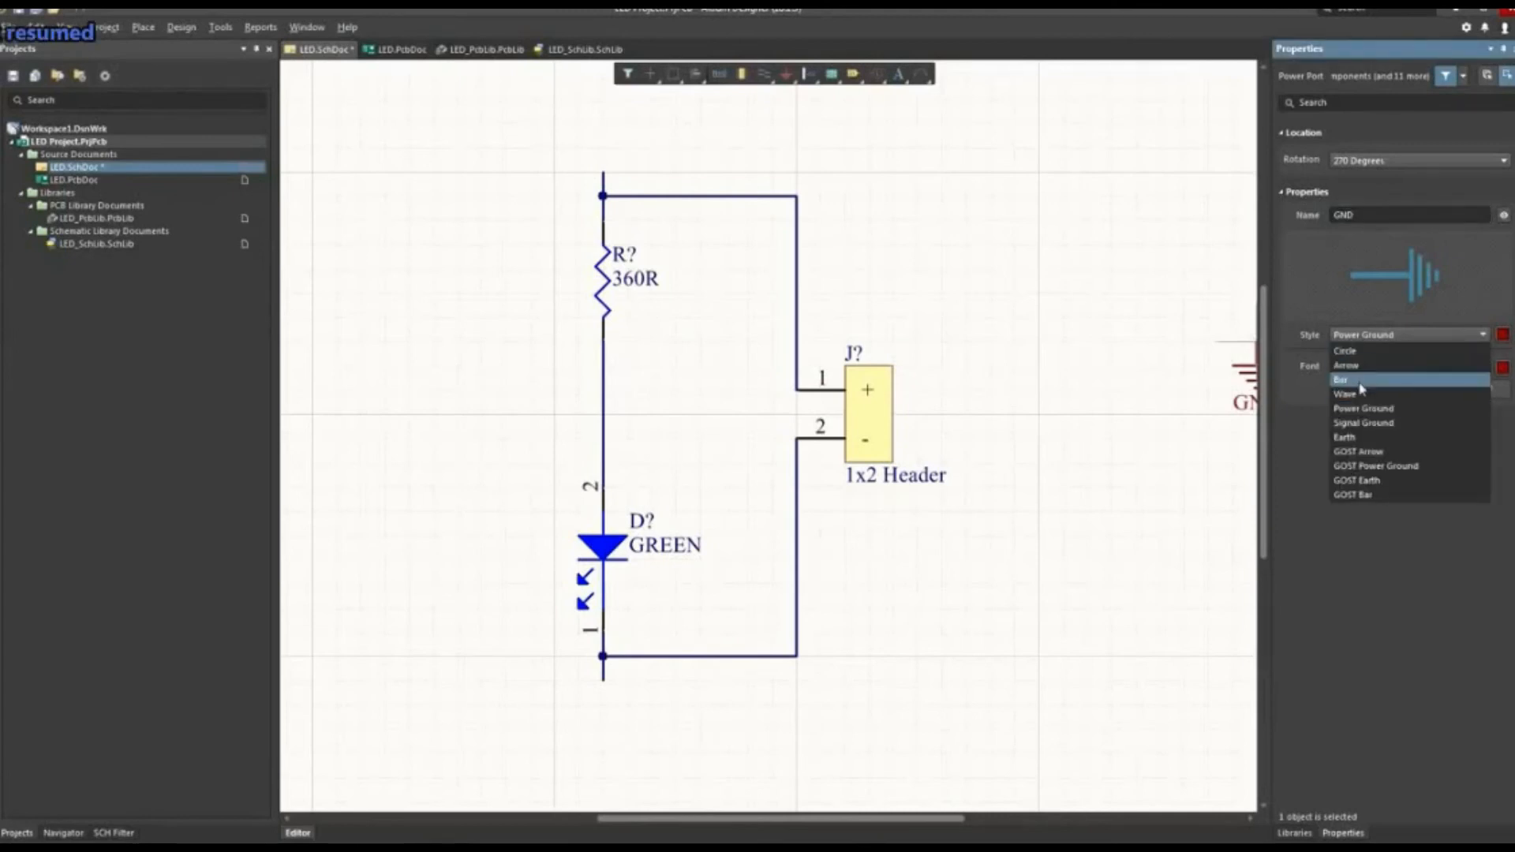
click(1364, 382)
click(1363, 161)
click(1357, 189)
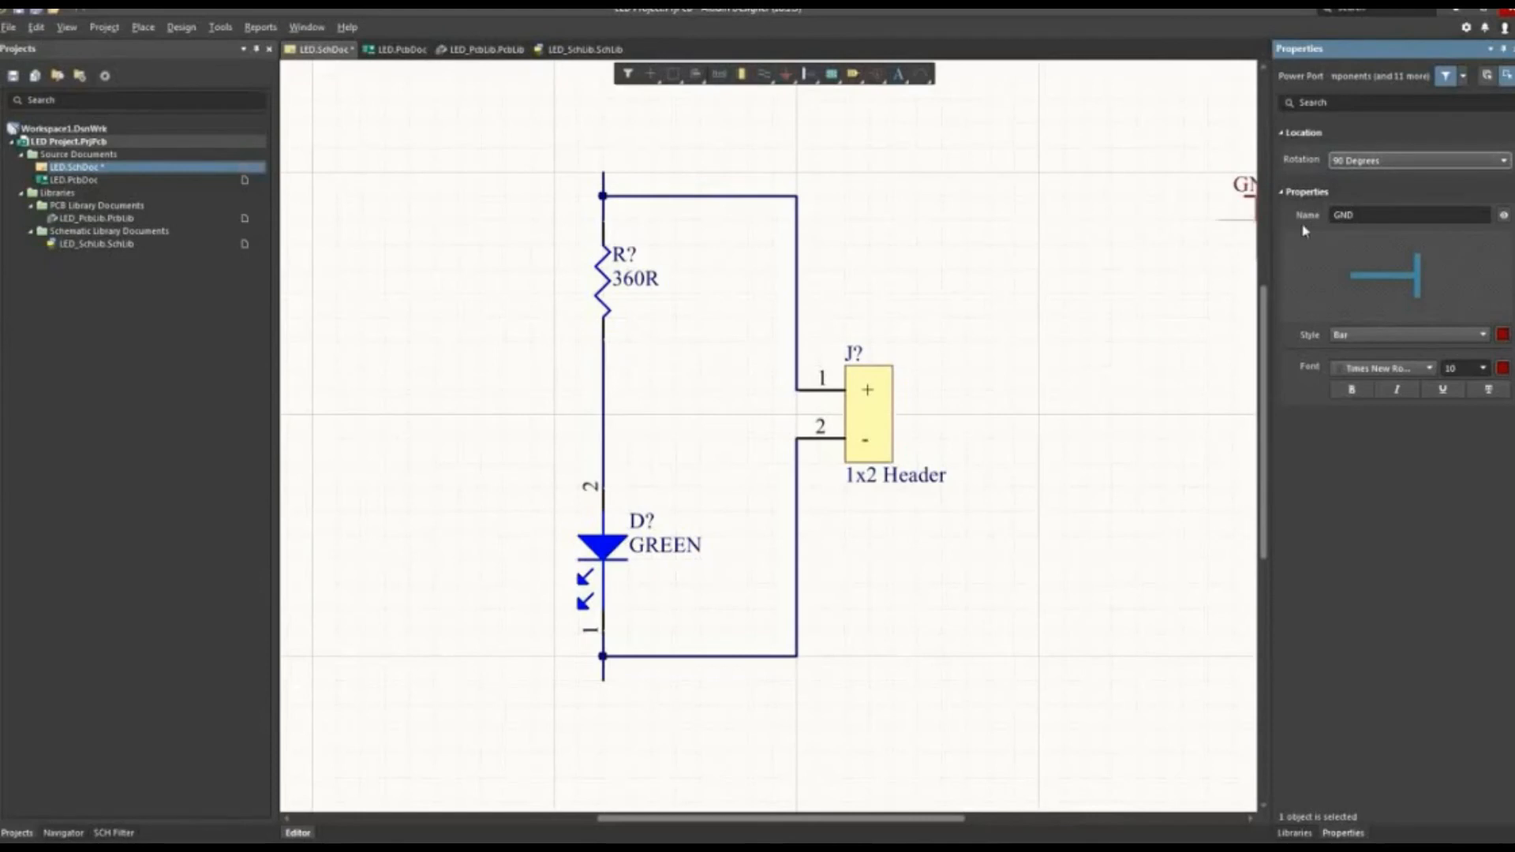
double_click(1346, 215)
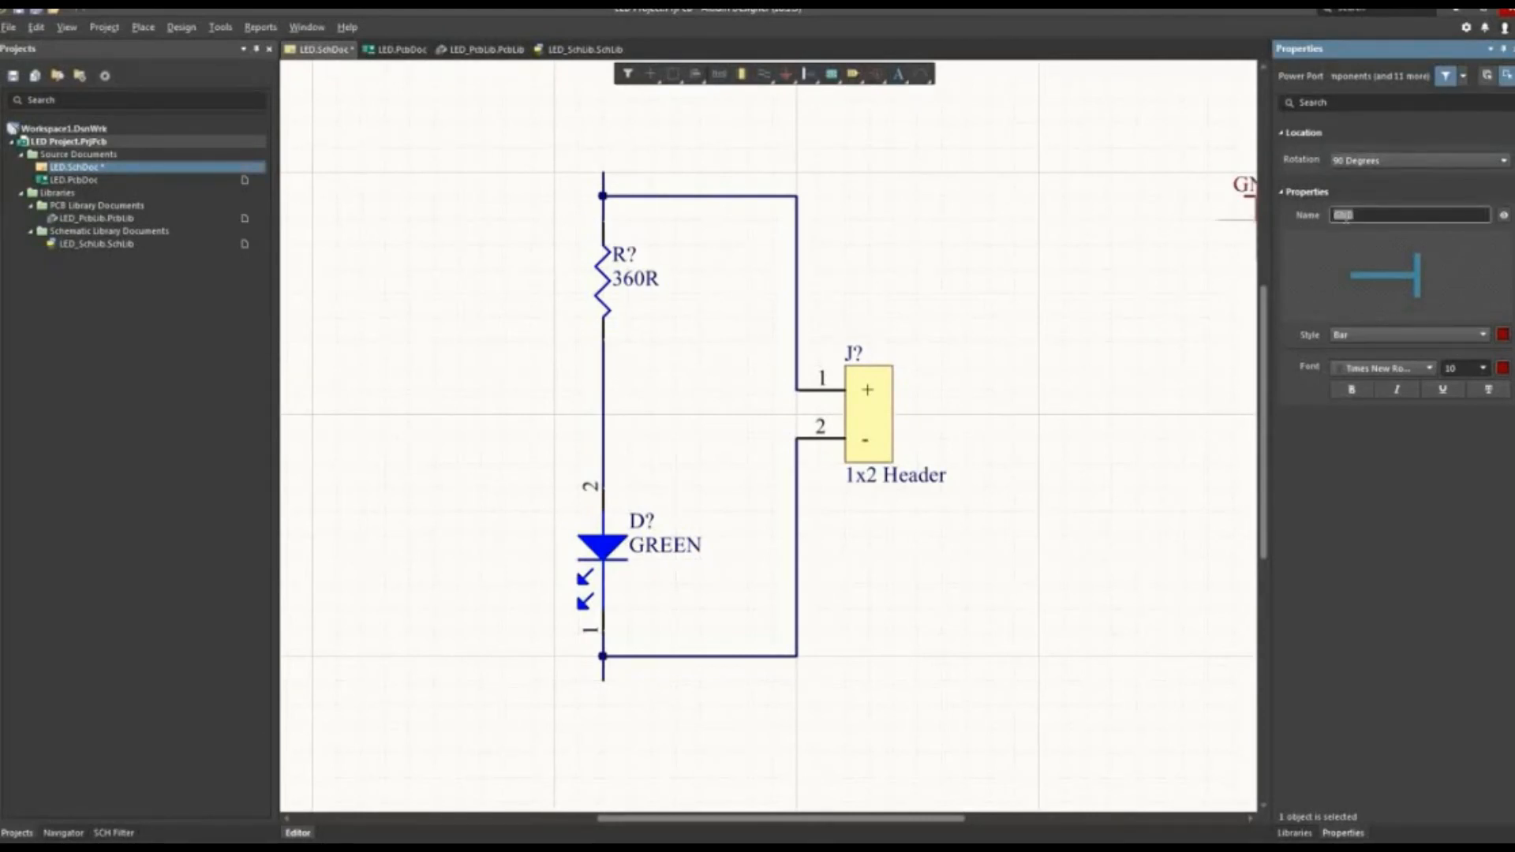
text(+3V3)
click(602, 175)
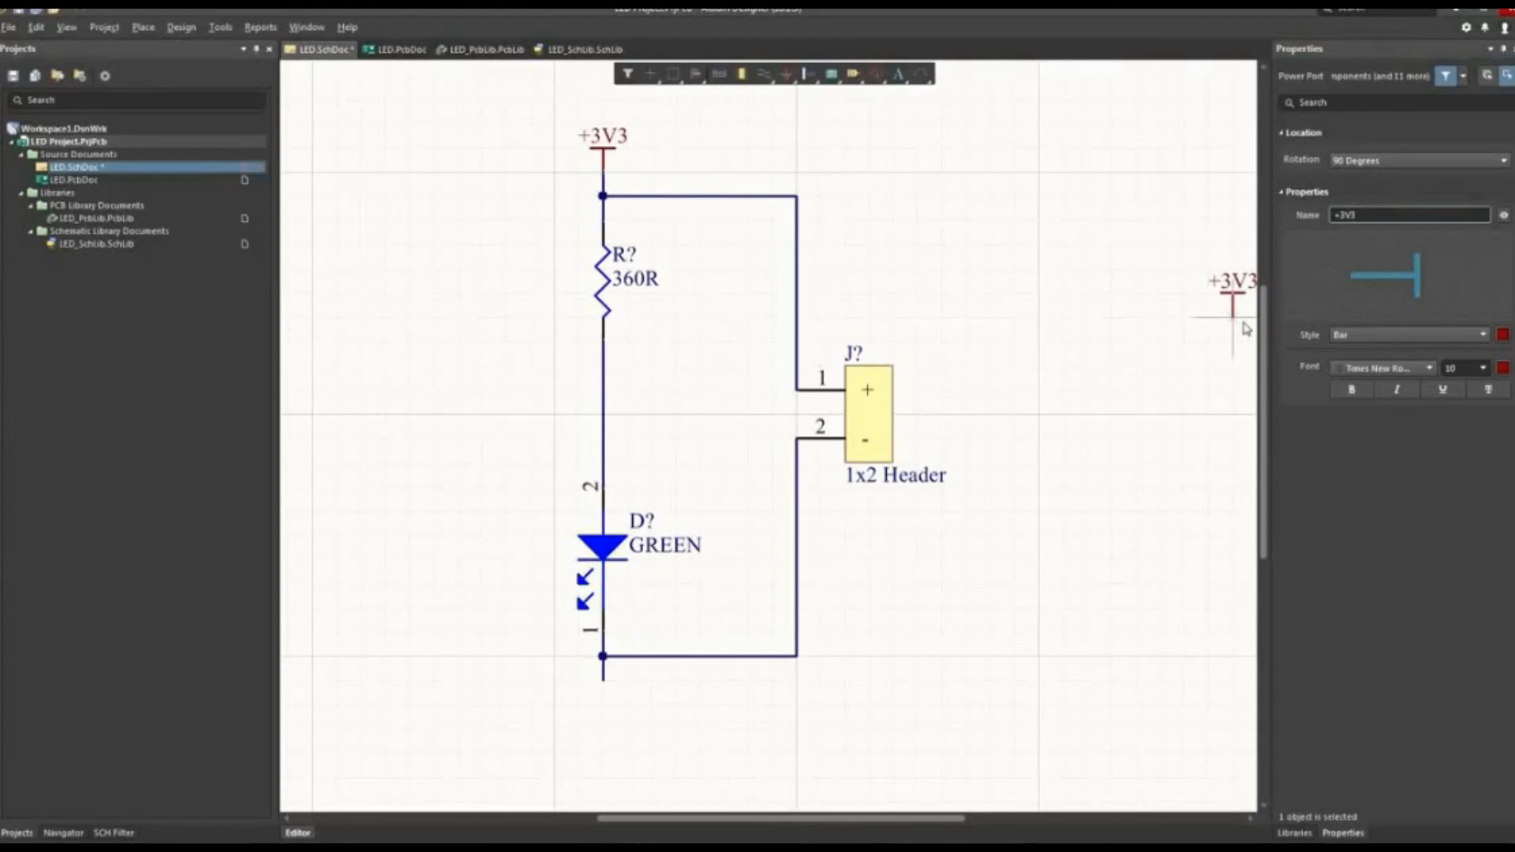
- Place a Power Ground port named GND, rotated 270 degrees with its name hidden, on the wire stub below the LED and end placement
click(1355, 340)
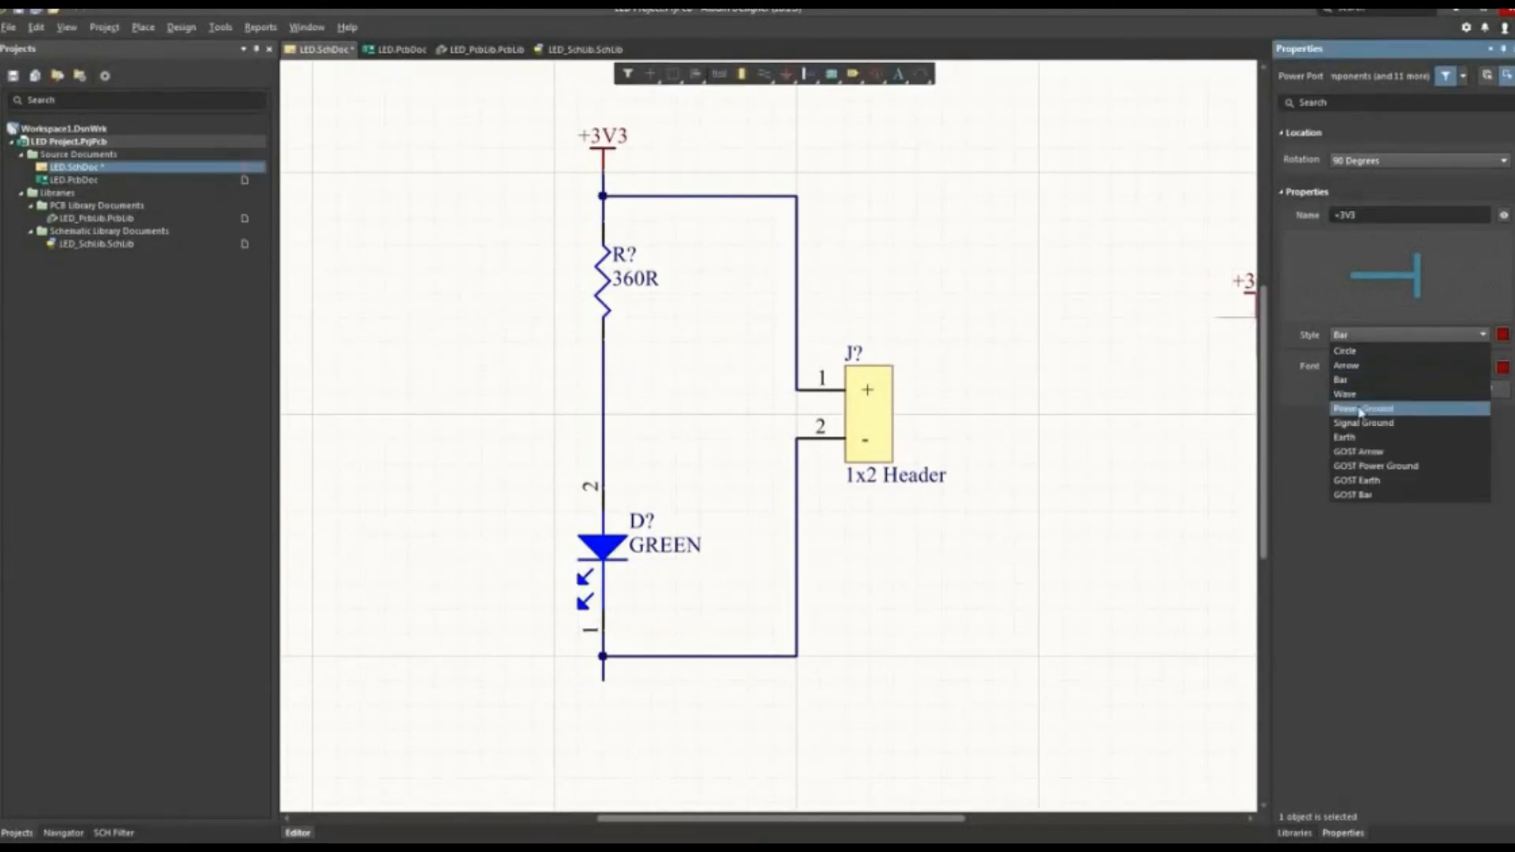
click(1361, 410)
click(1345, 162)
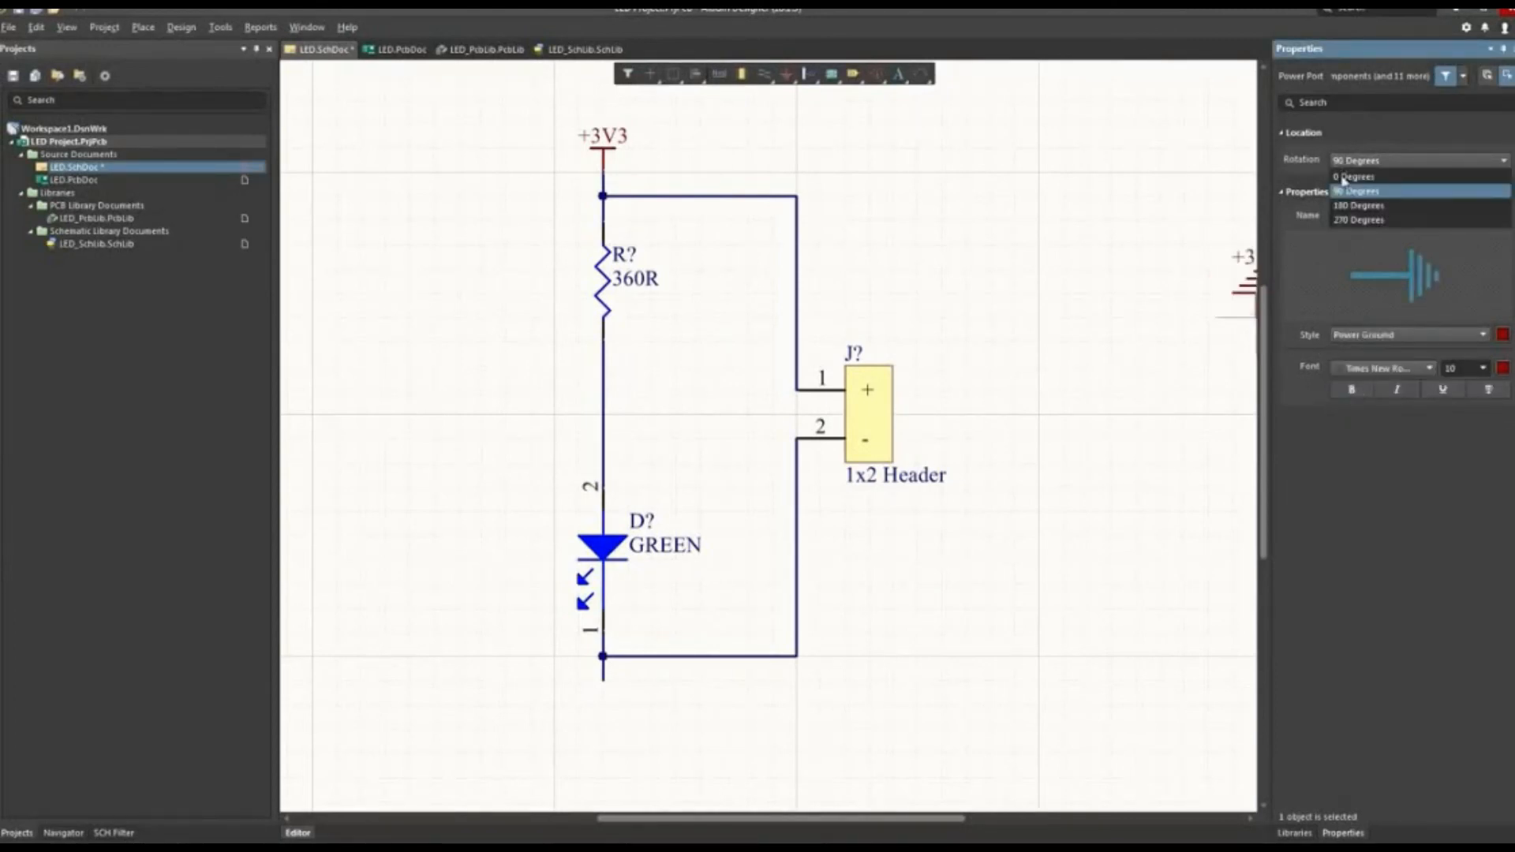
click(1352, 220)
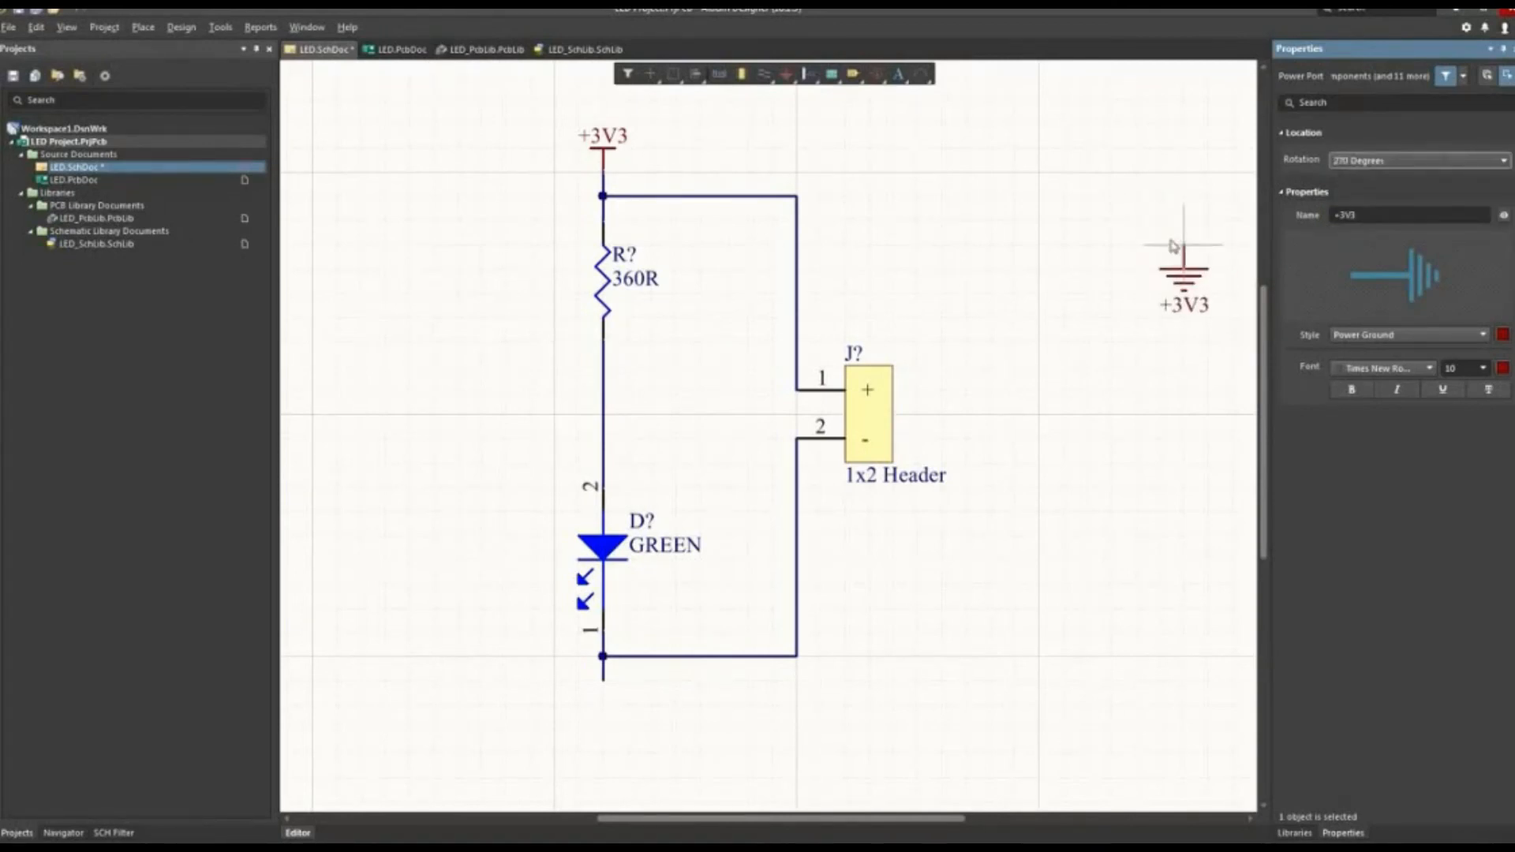
click(1345, 214)
text(GND)
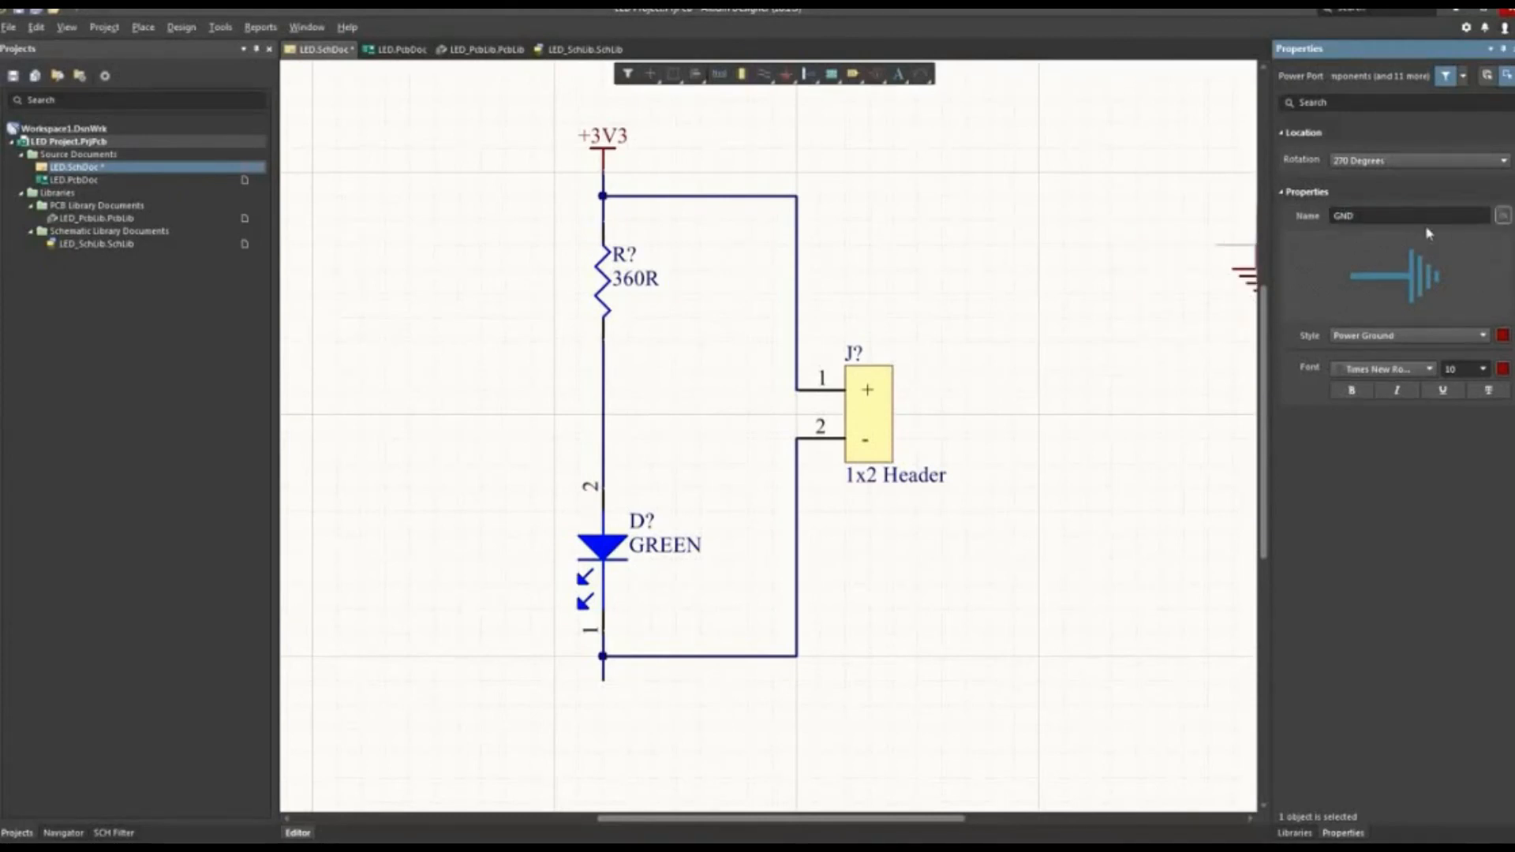
click(617, 691)
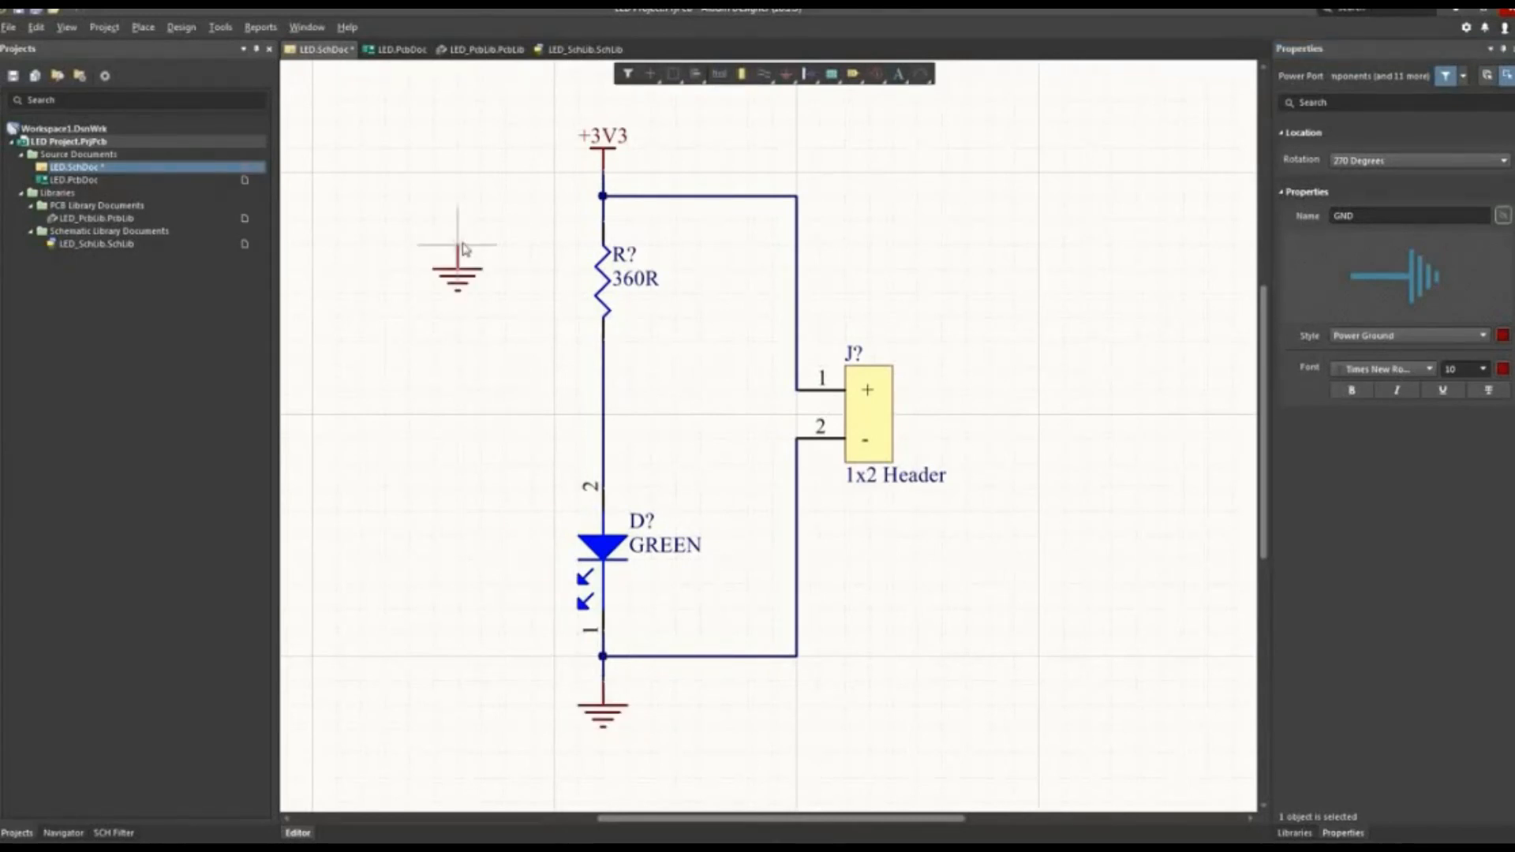
key(Escape)
click(66, 27)
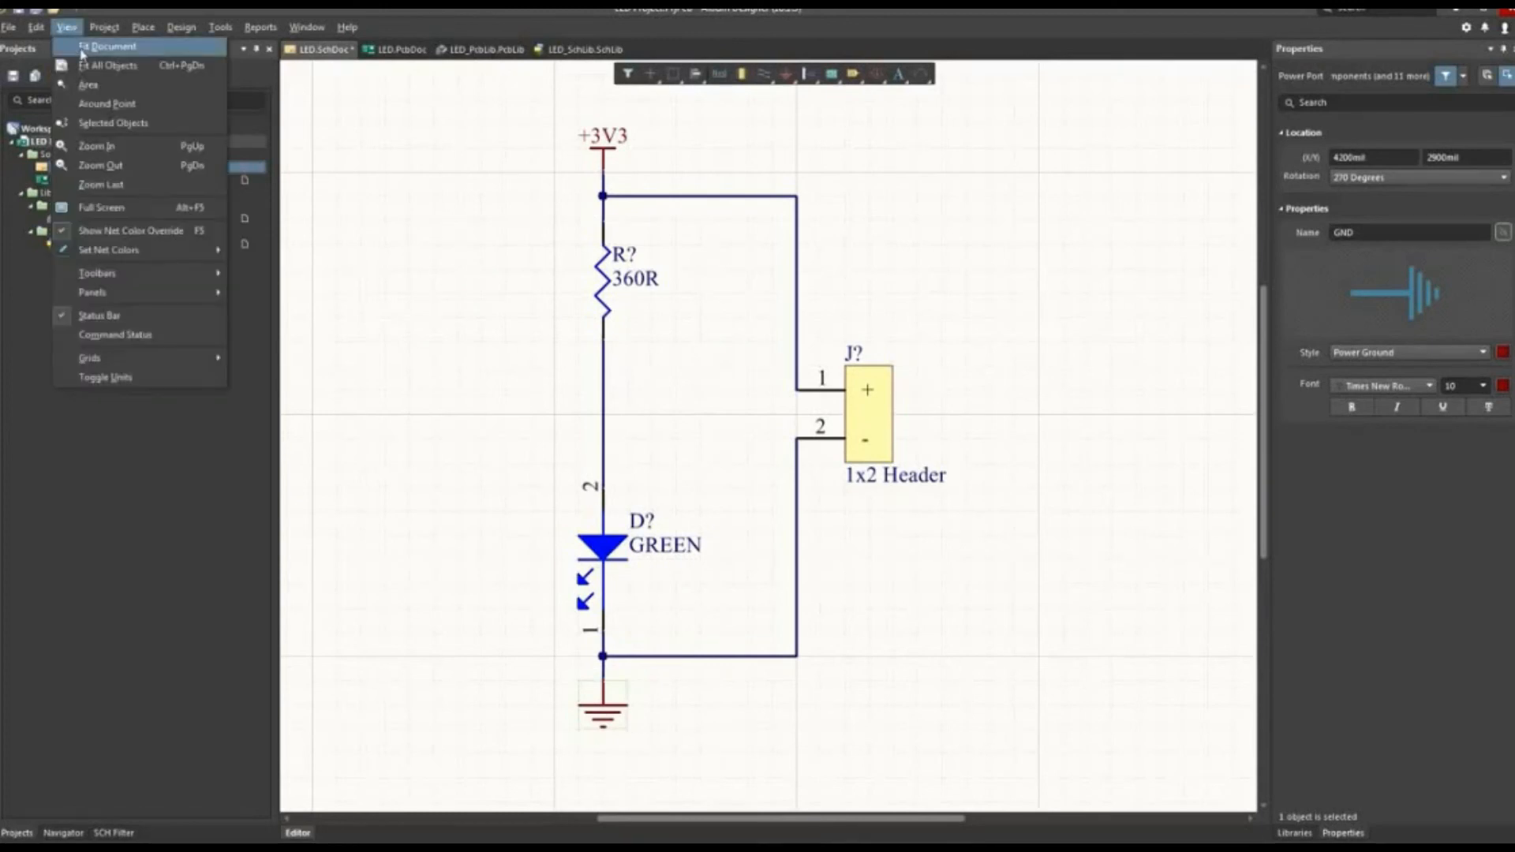
click(89, 68)
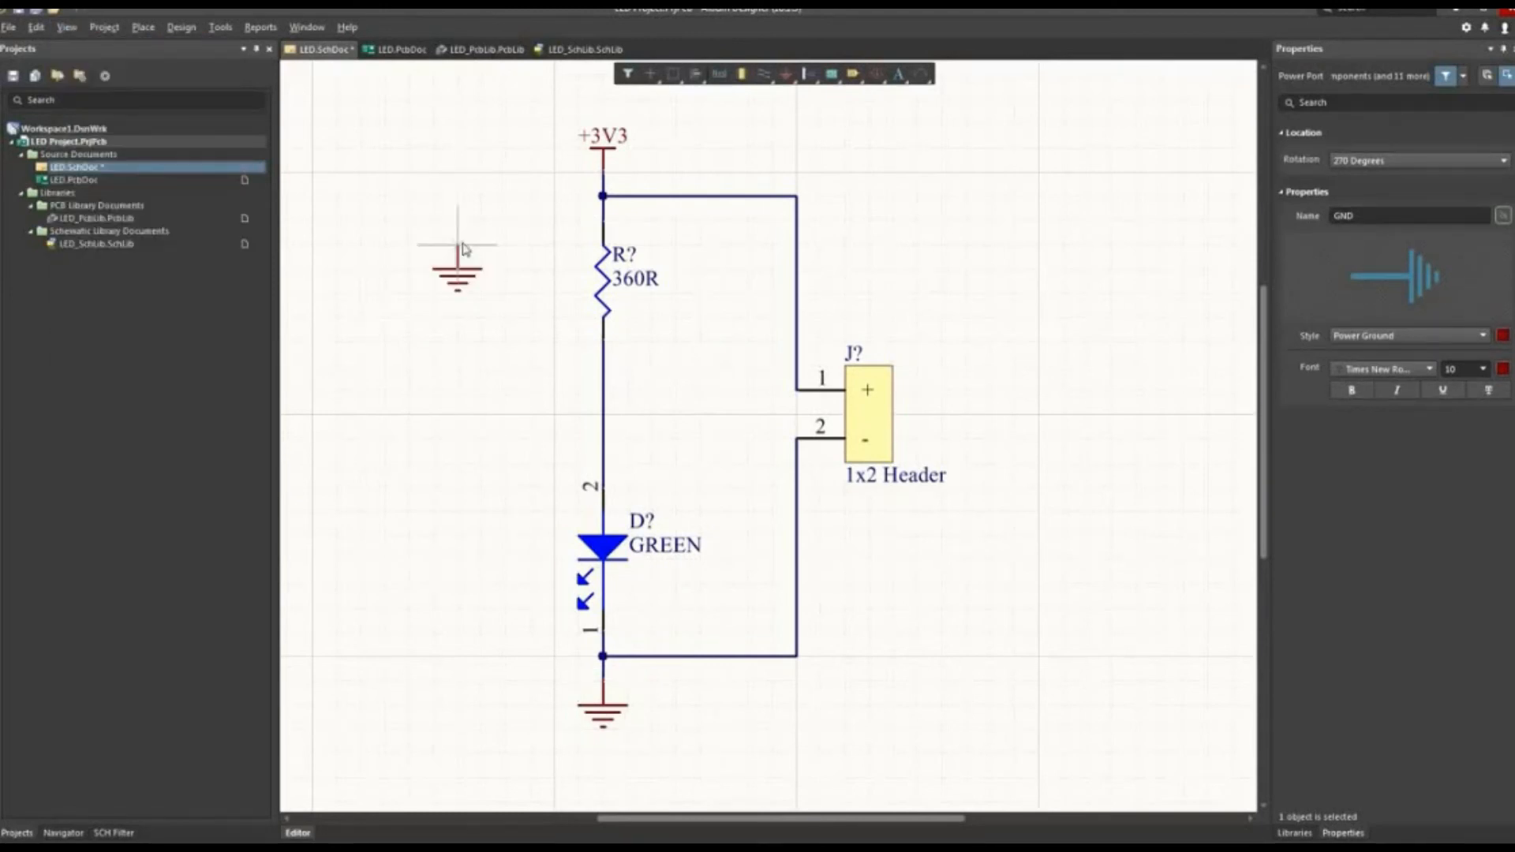